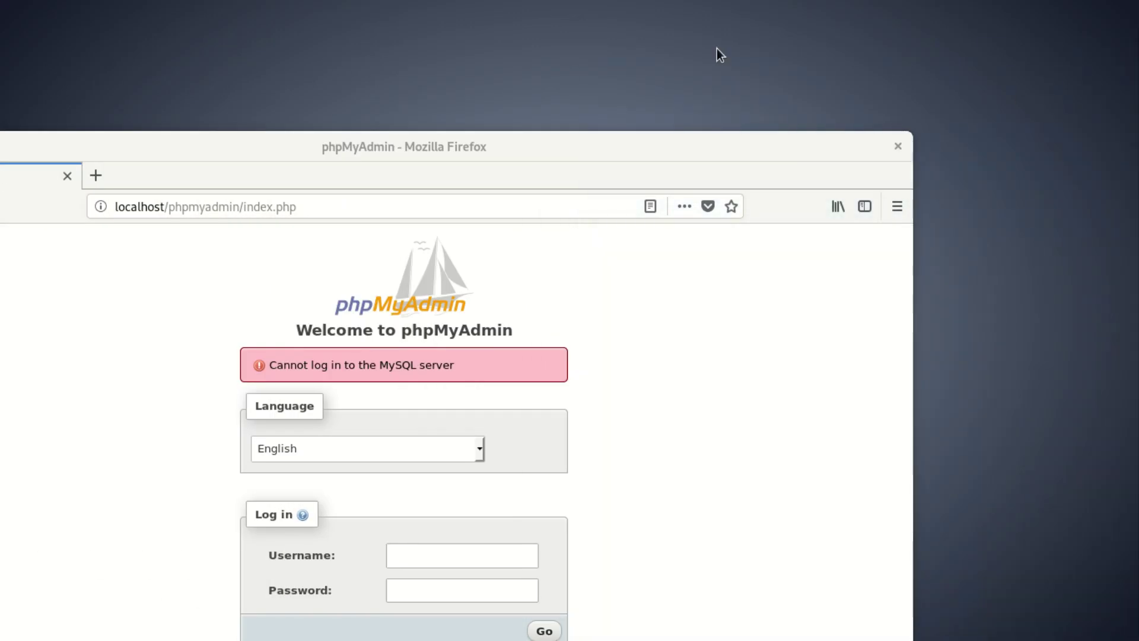
# Step: Maximize the Firefox window showing the phpMyAdmin login page with its MySQL connection errors
pyautogui.doubleClick(515, 133)
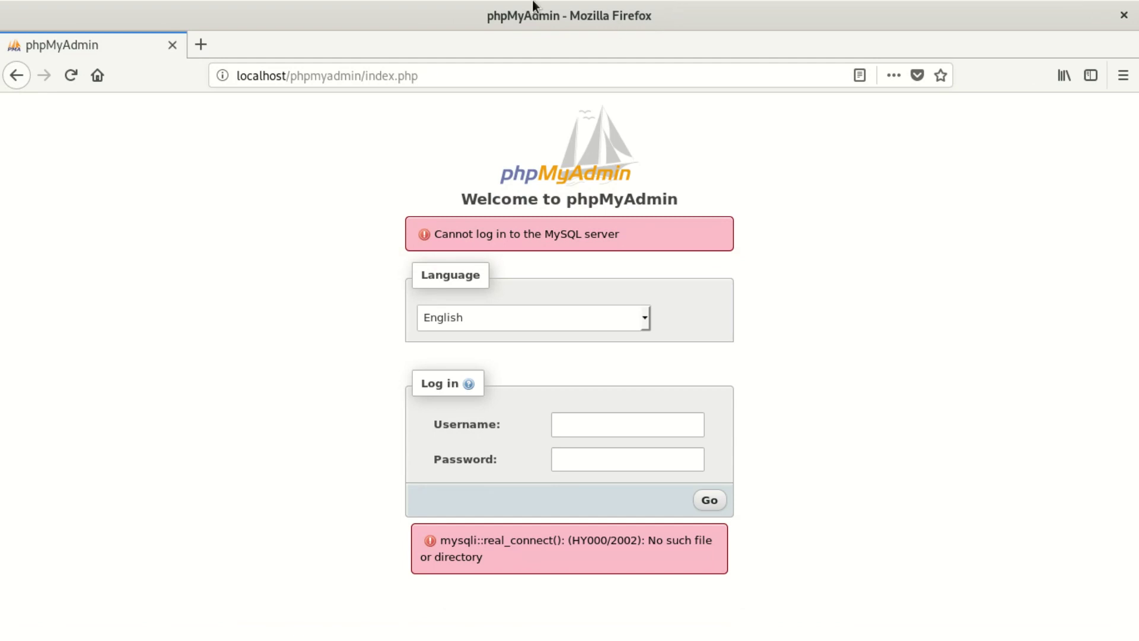
pyautogui.click(199, 51)
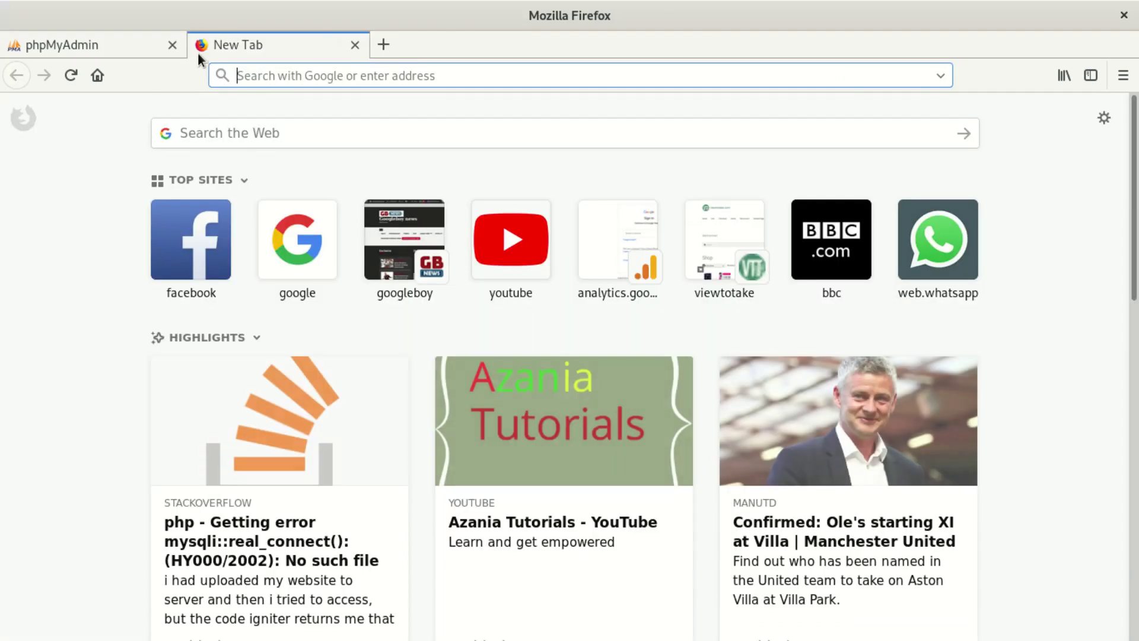
pyautogui.hotkey('ctrl', 'w')
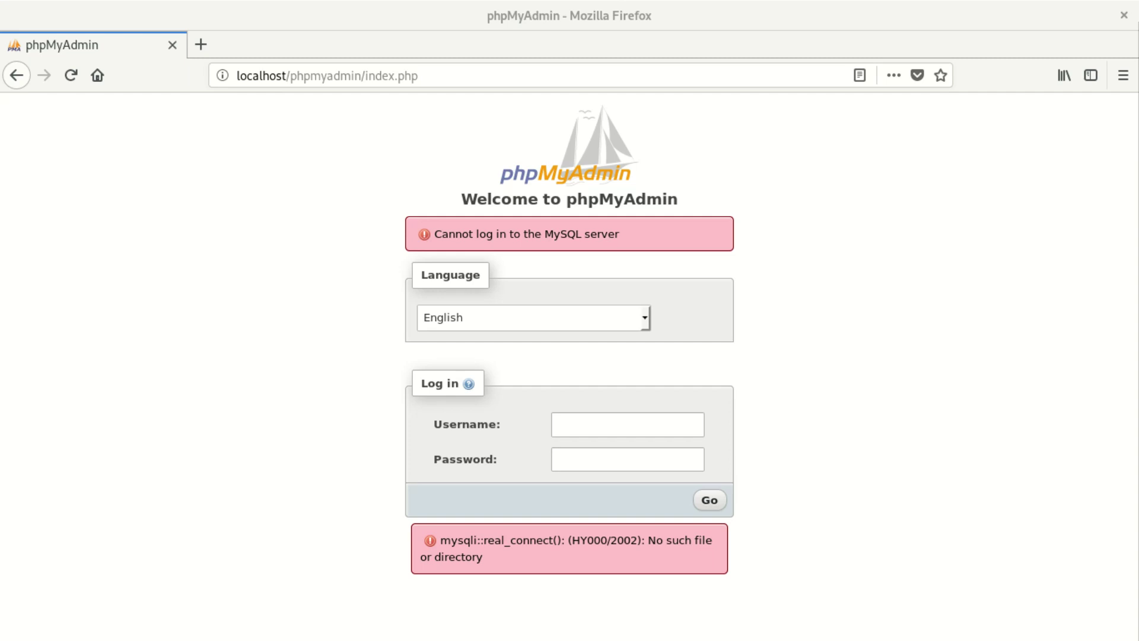
pyautogui.click(275, 70)
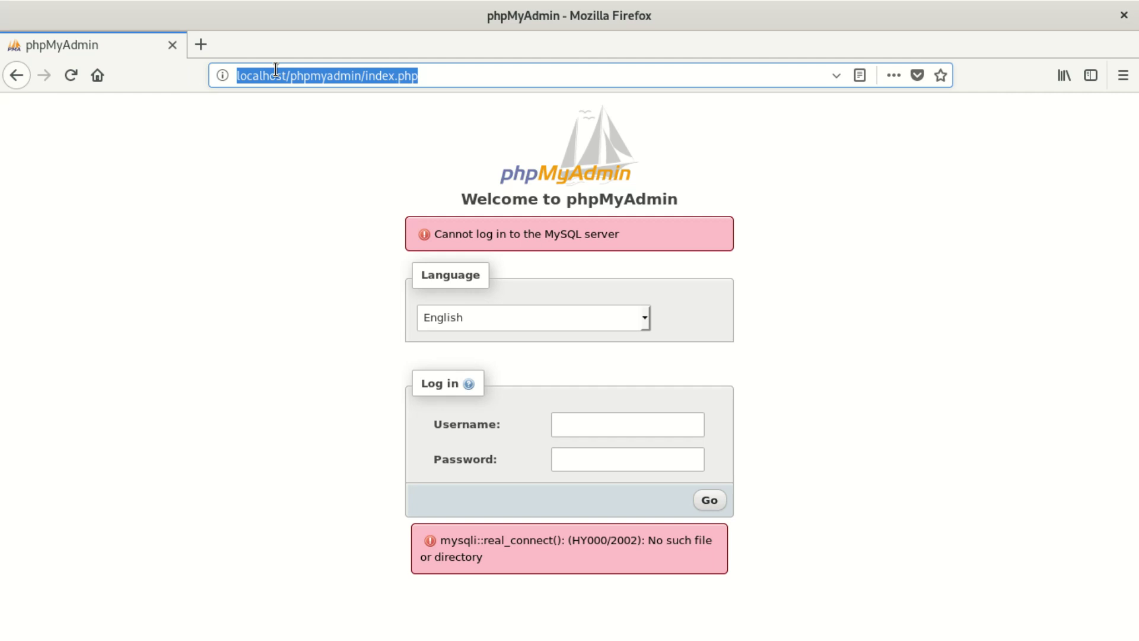
pyautogui.write('127.0.0.1')
# Step: Load the bare 127.0.0.1 address in the browser
pyautogui.press('Return')
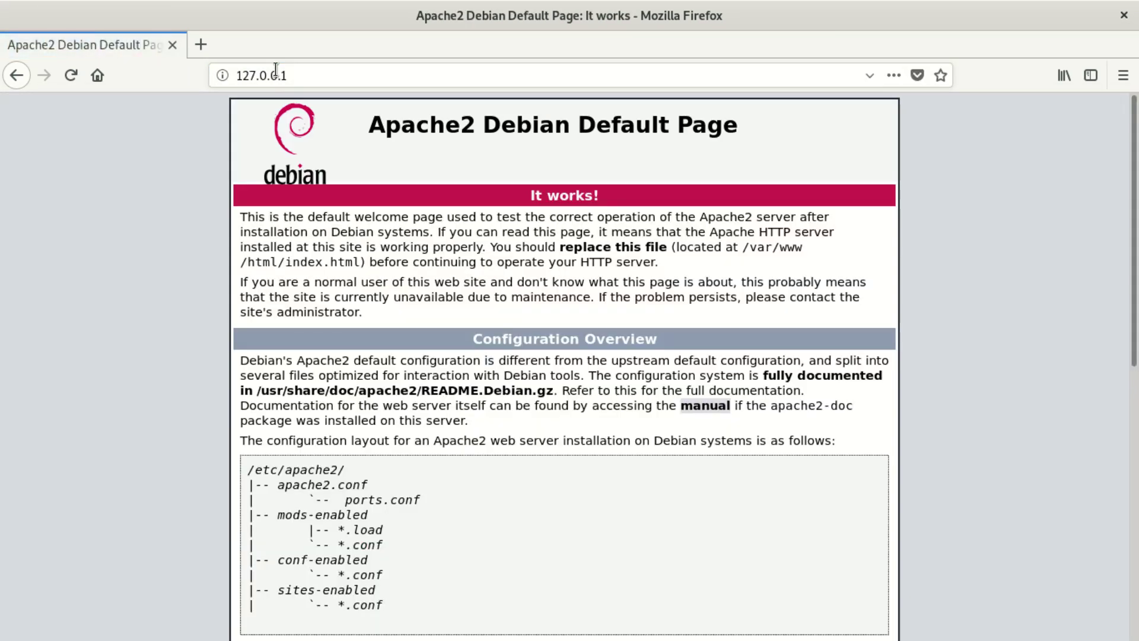
pyautogui.click(311, 75)
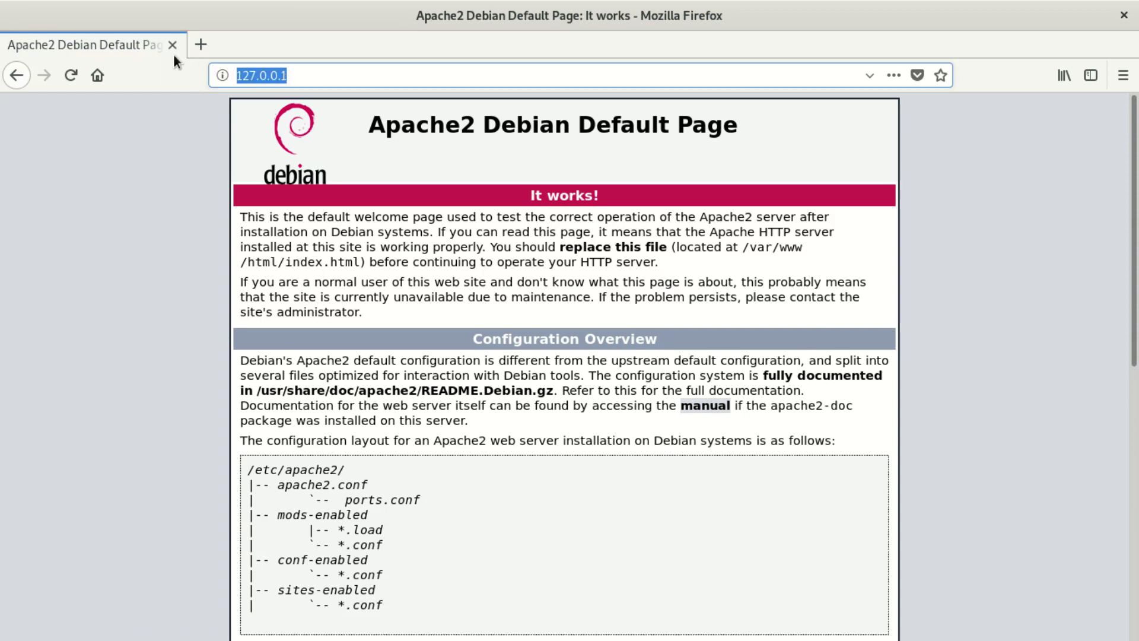
pyautogui.click(195, 46)
pyautogui.write('1')
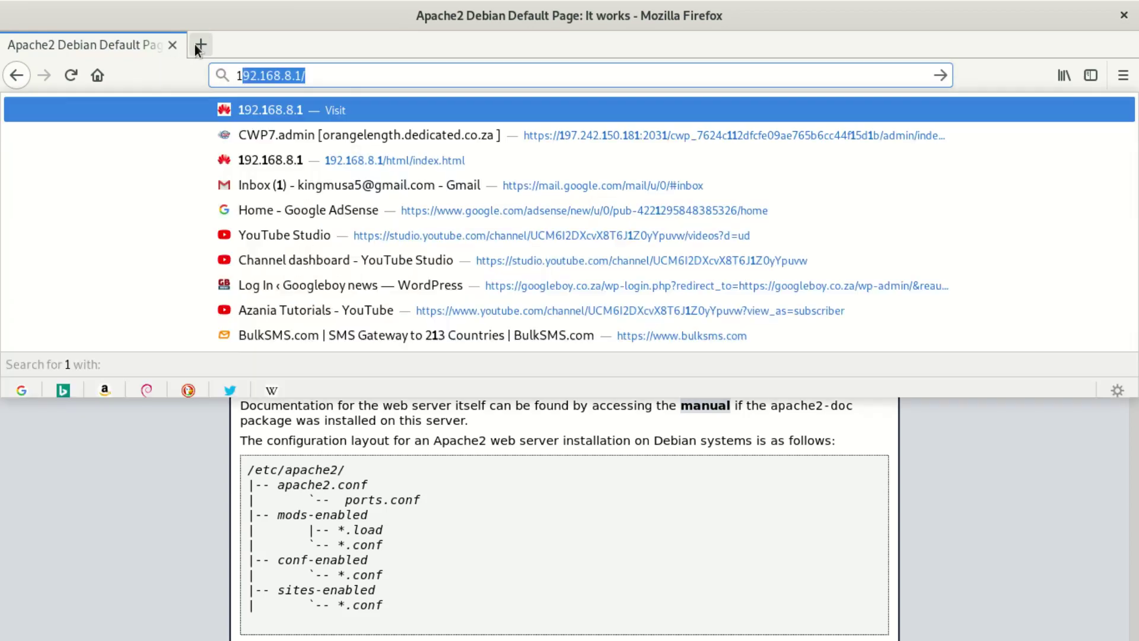
pyautogui.write('27.')
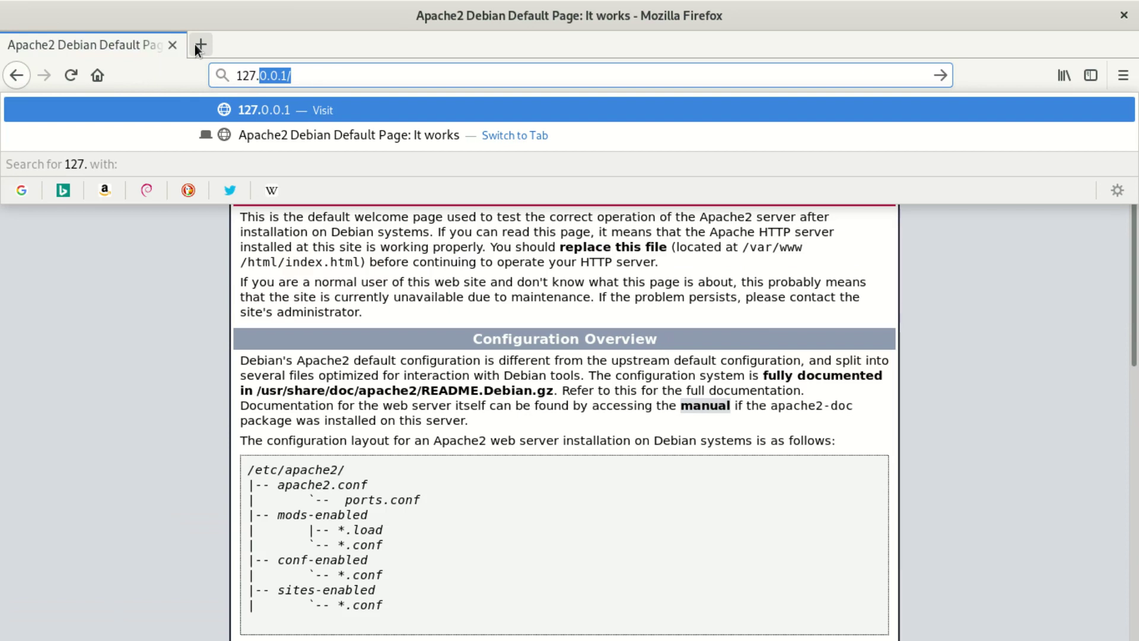
pyautogui.write('0')
pyautogui.write('.0.')
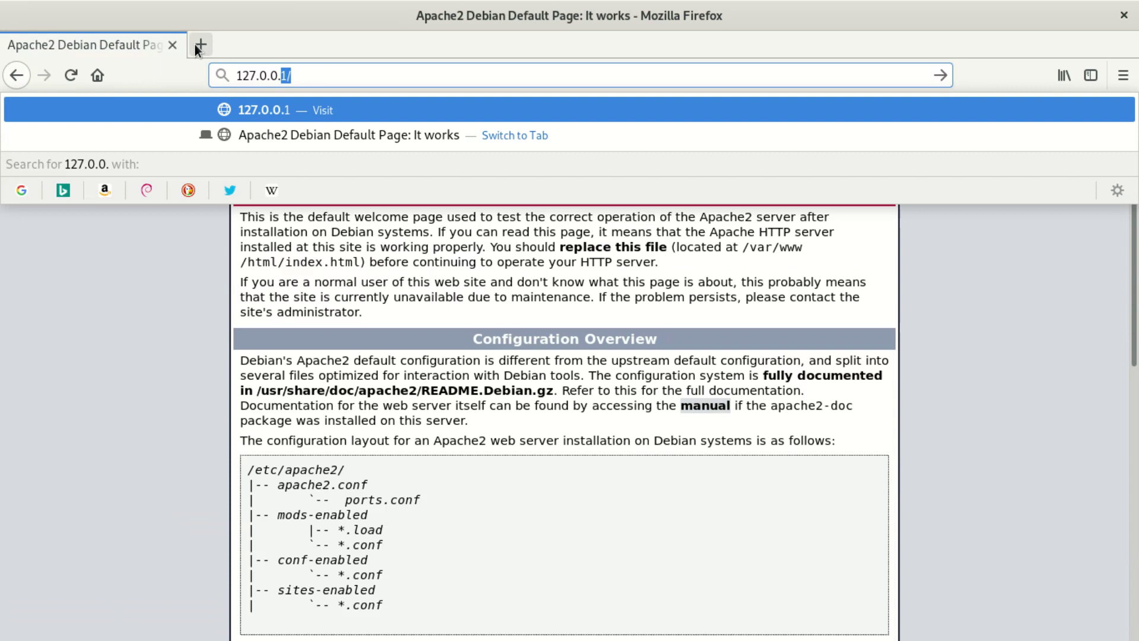
pyautogui.write('1')
pyautogui.press('Return')
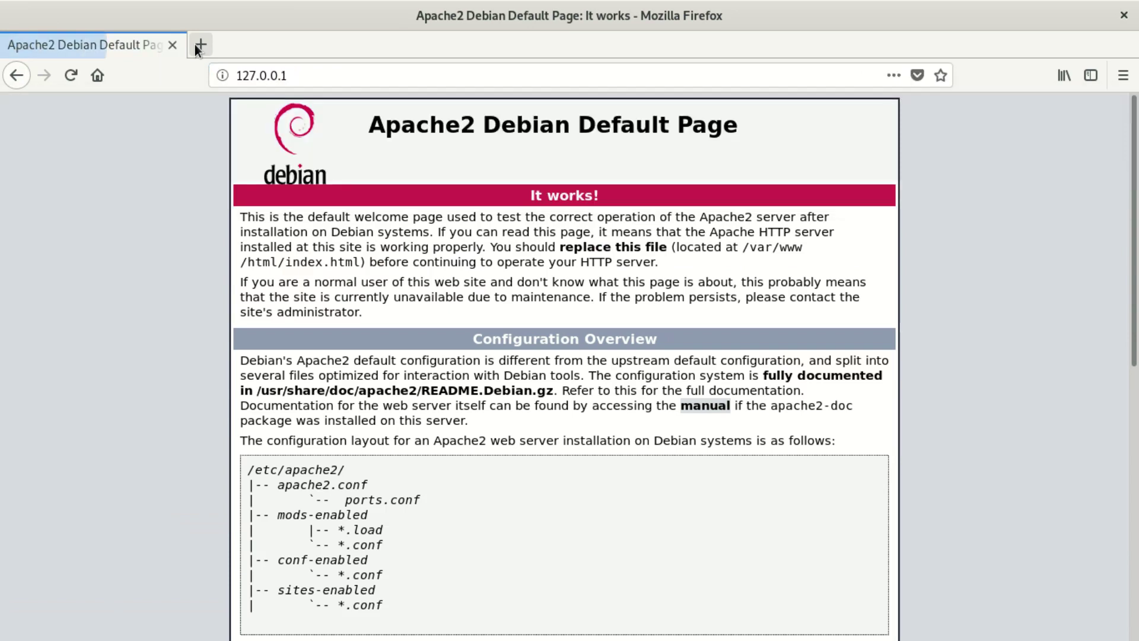
# Step: Append /phpmyadmin to reach a clean login page and begin the username
pyautogui.click(294, 66)
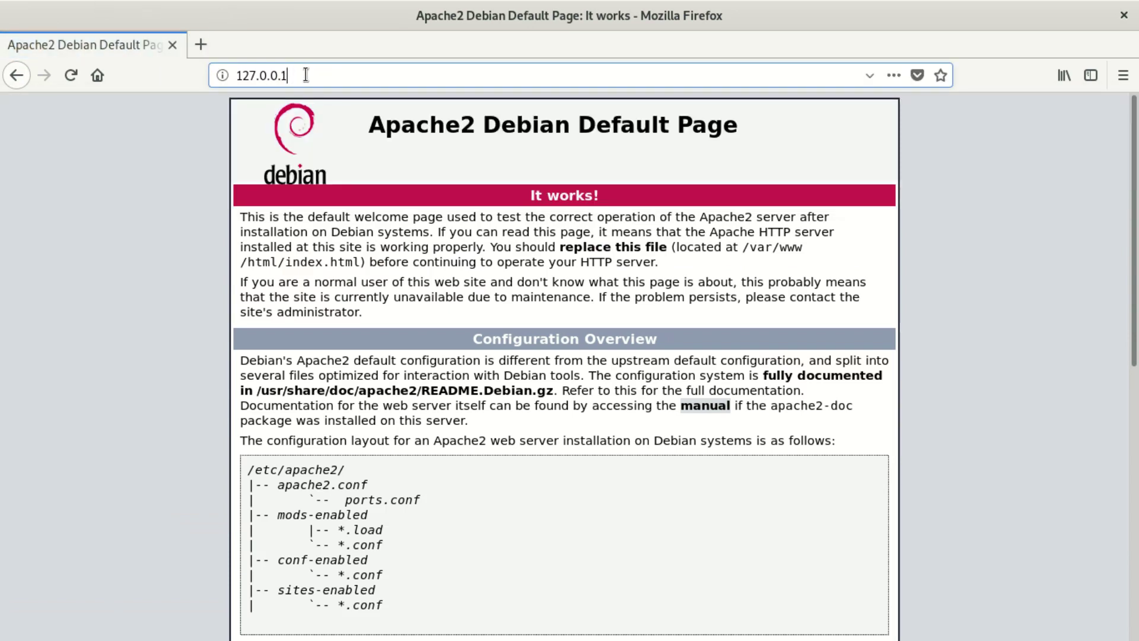
pyautogui.write('/')
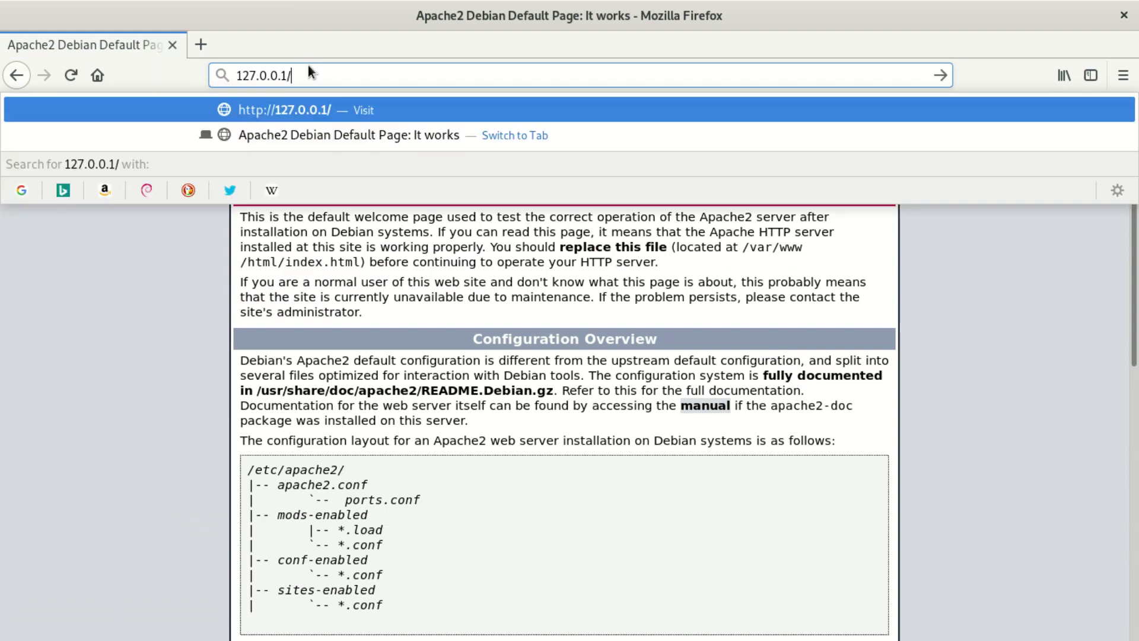
pyautogui.write('php')
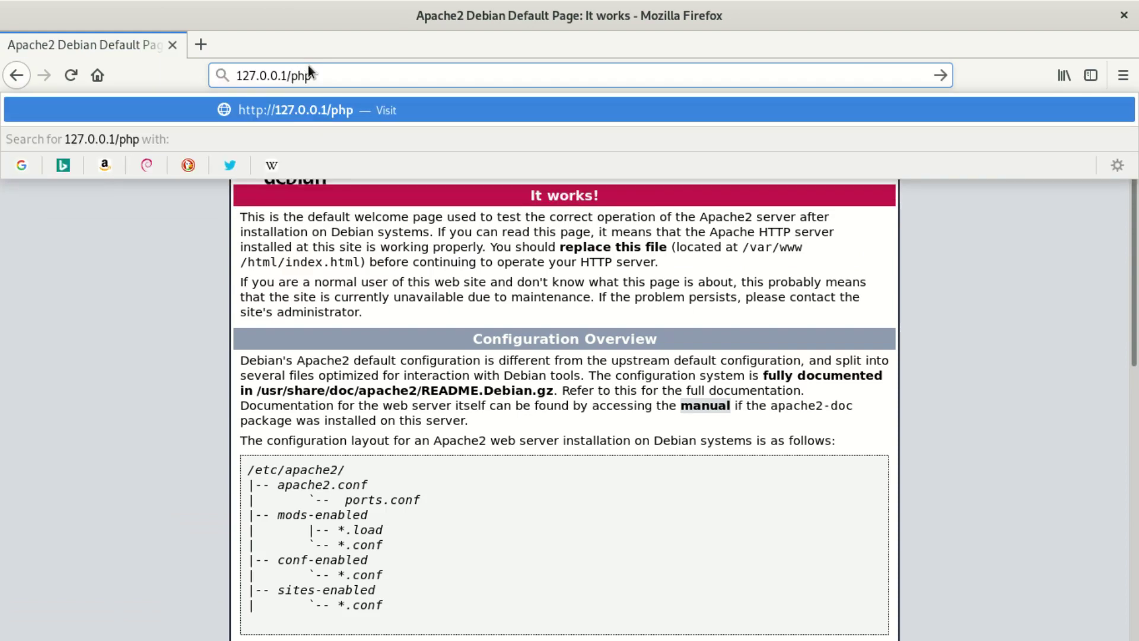
pyautogui.write('myad')
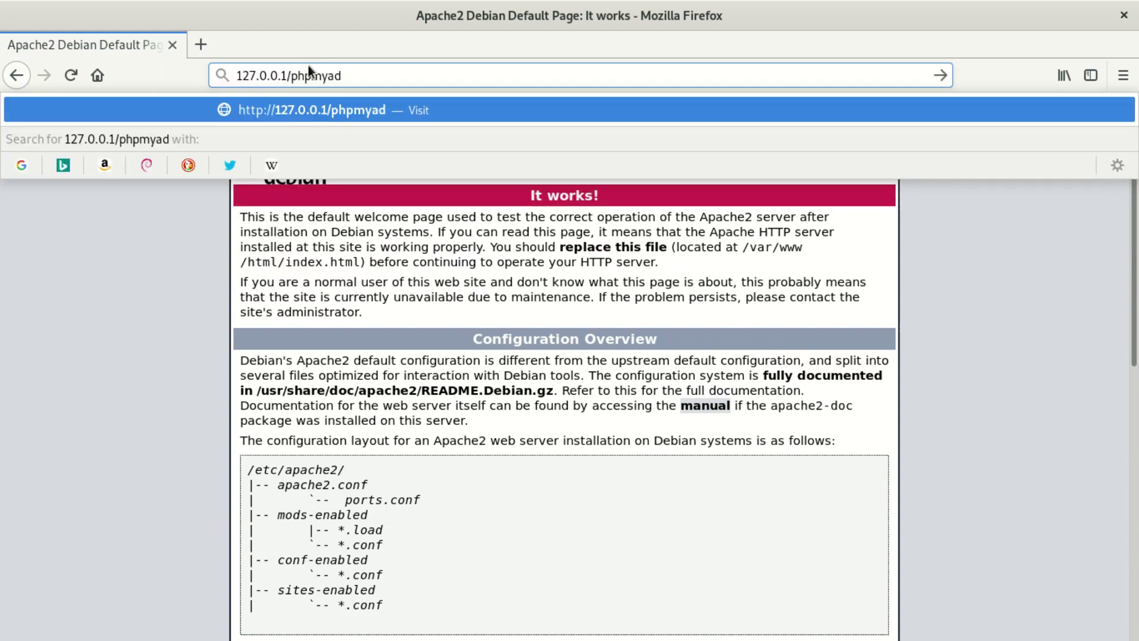
pyautogui.write('min')
pyautogui.press('Return')
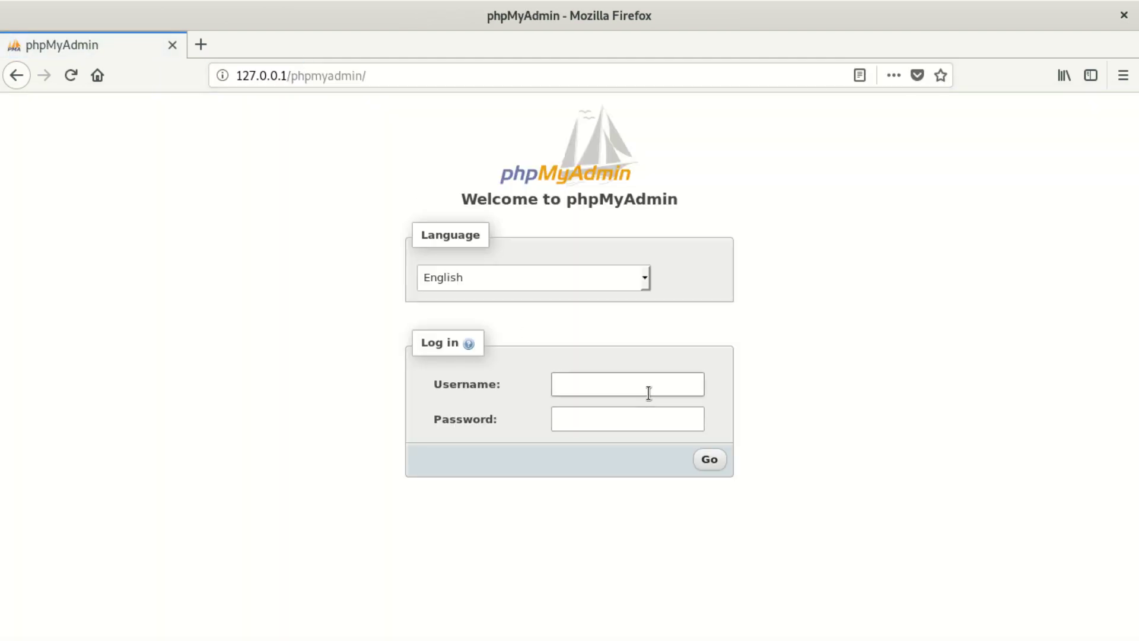
pyautogui.click(648, 394)
pyautogui.write('mu')
pyautogui.write('sa')
# Step: Submit the username and password with Go and decline Firefox's save-login prompt
pyautogui.click(619, 418)
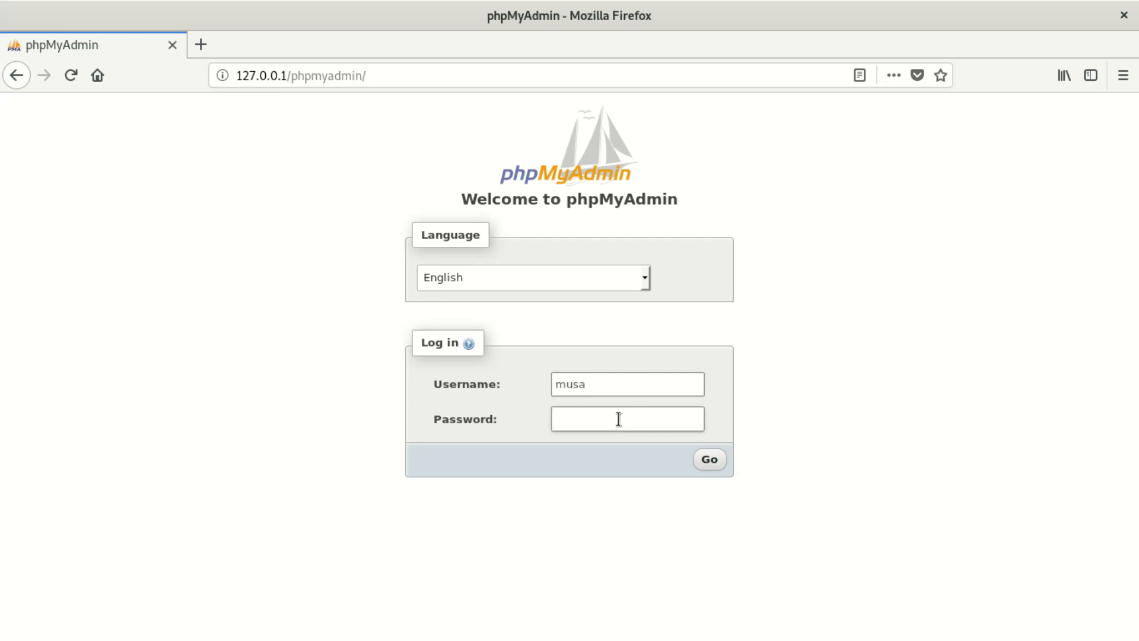
pyautogui.write('musa')
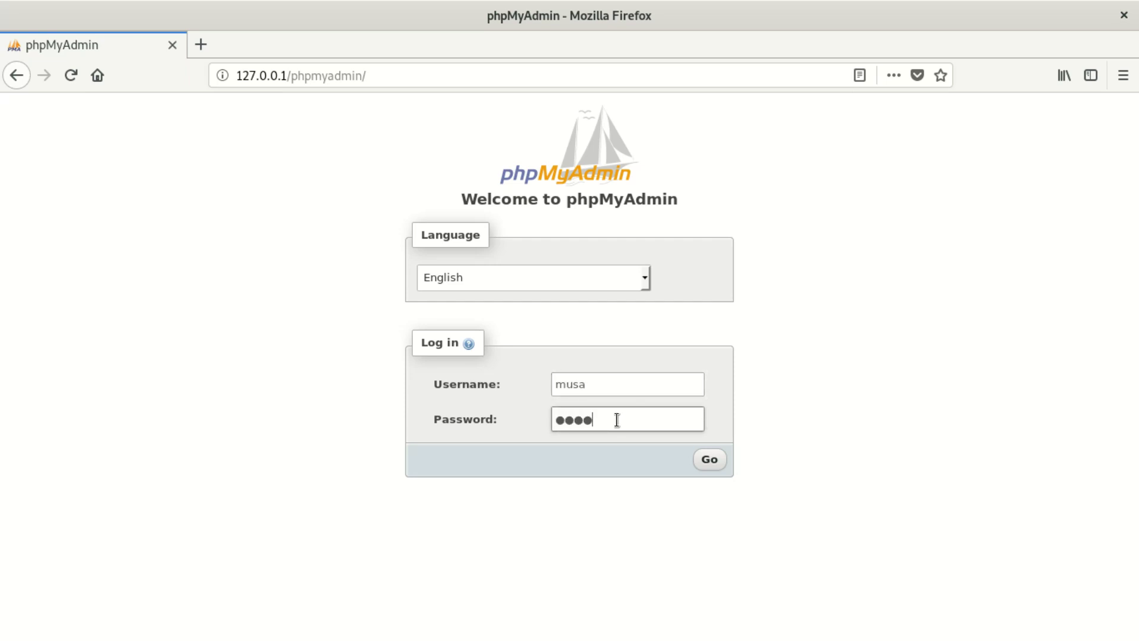
pyautogui.click(709, 460)
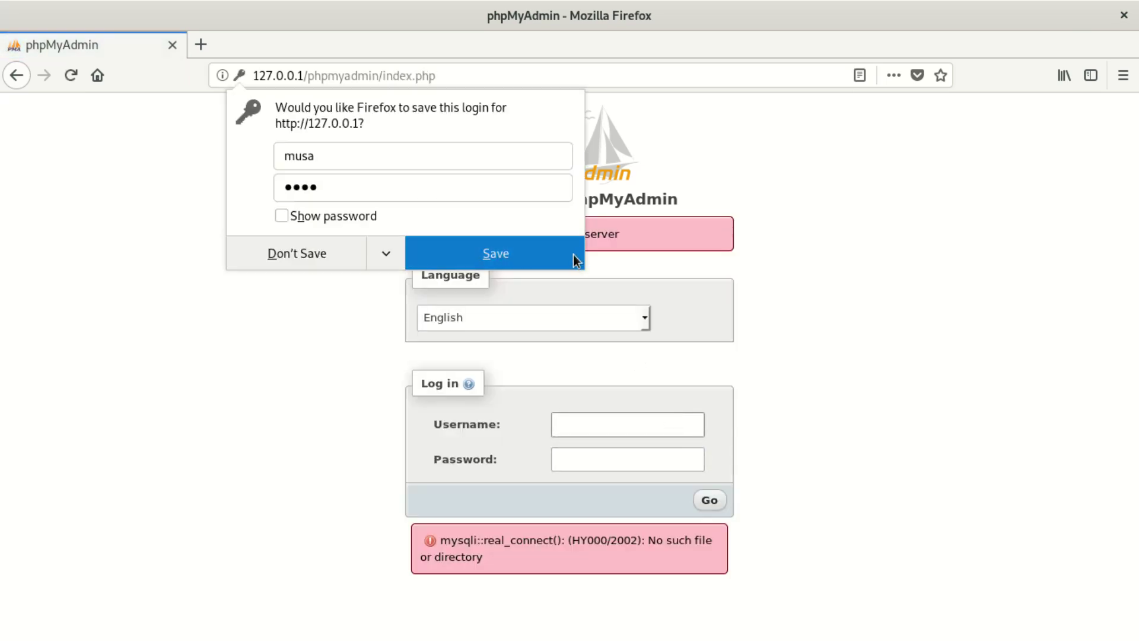
pyautogui.click(269, 250)
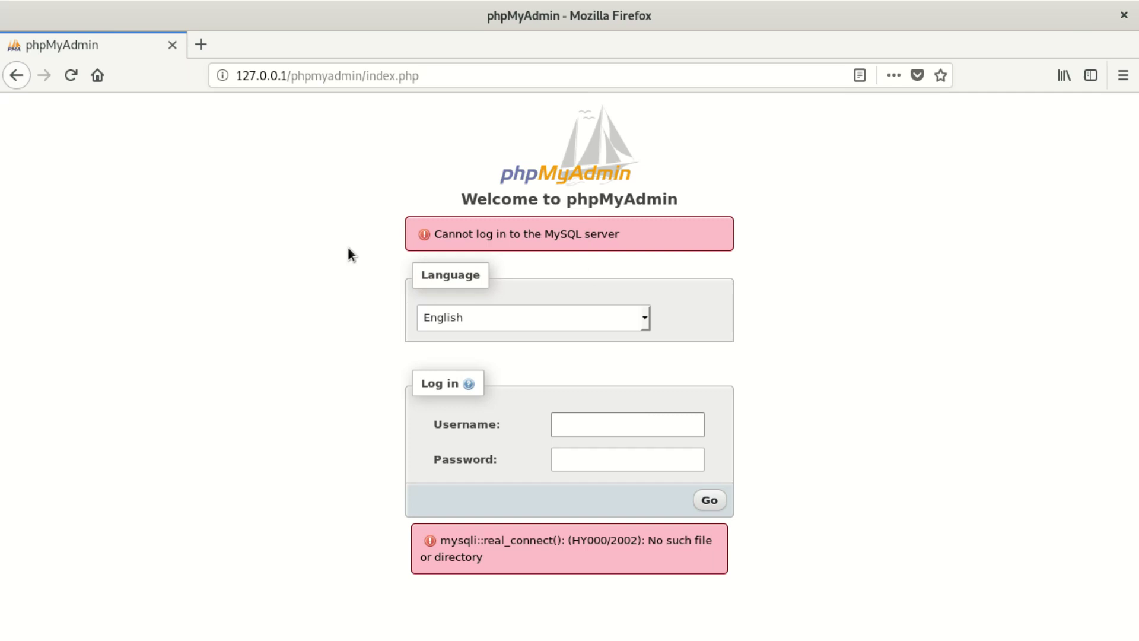
pyautogui.click(269, 76)
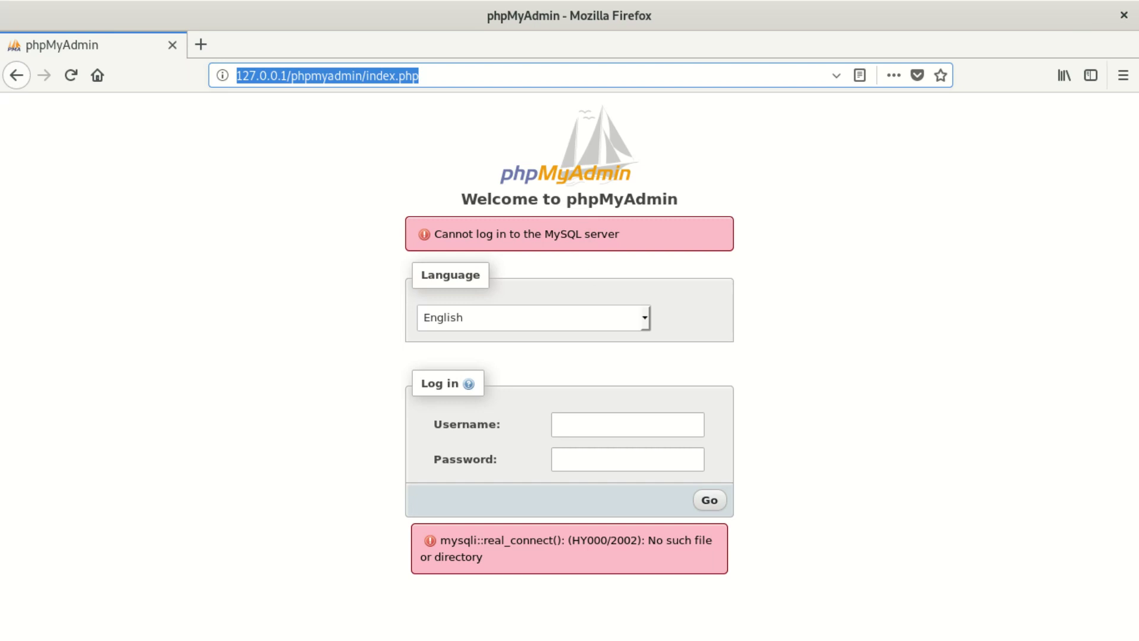
# Step: Change the address host to localhost and load the phpMyAdmin login page
pyautogui.click(284, 76)
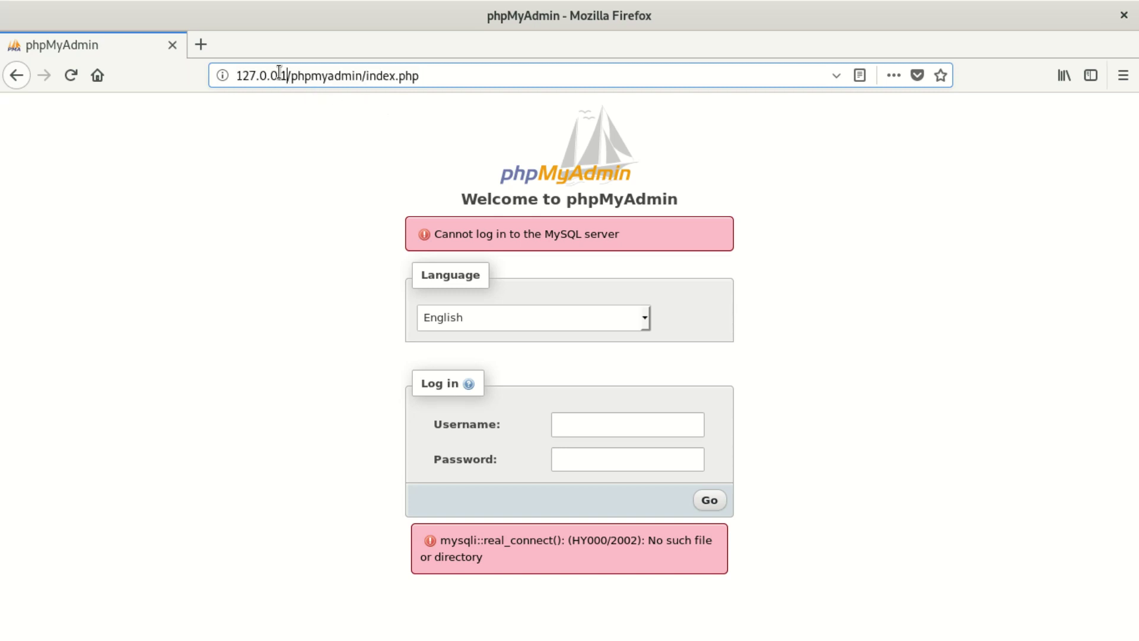
pyautogui.press('Left')
pyautogui.moveTo(287, 77); pyautogui.dragTo(216, 80)
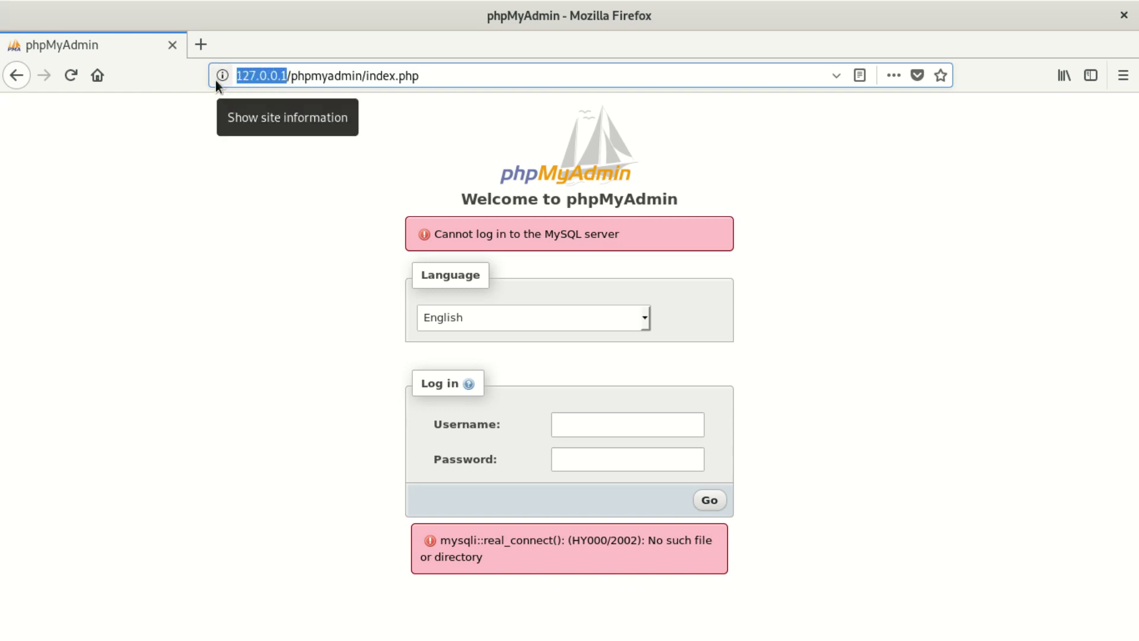
pyautogui.write('loc')
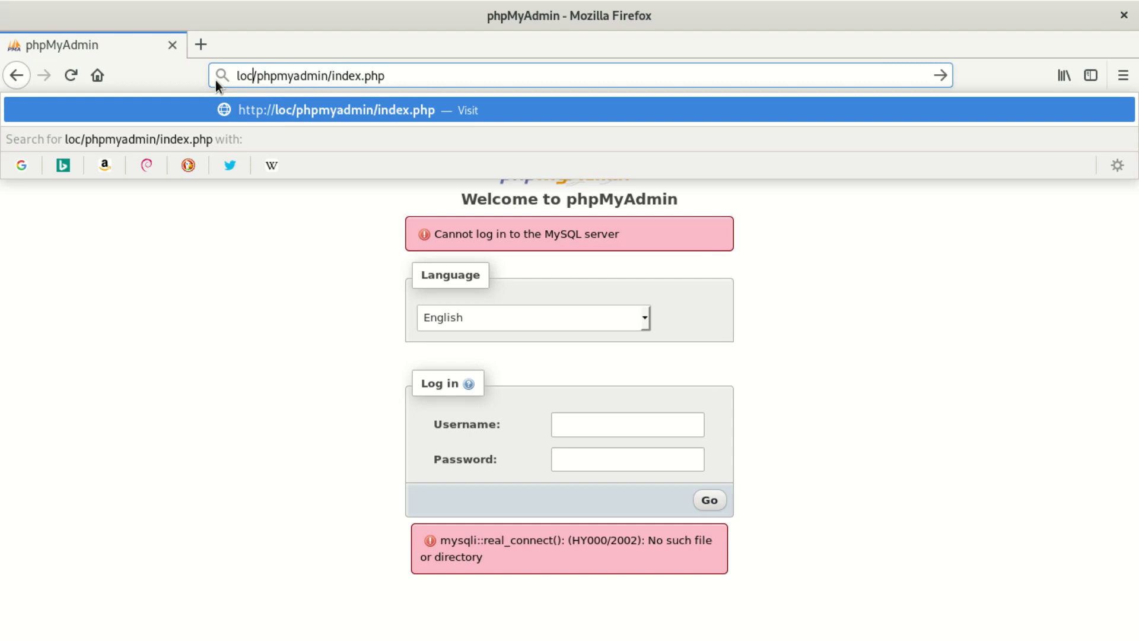
pyautogui.write('alc')
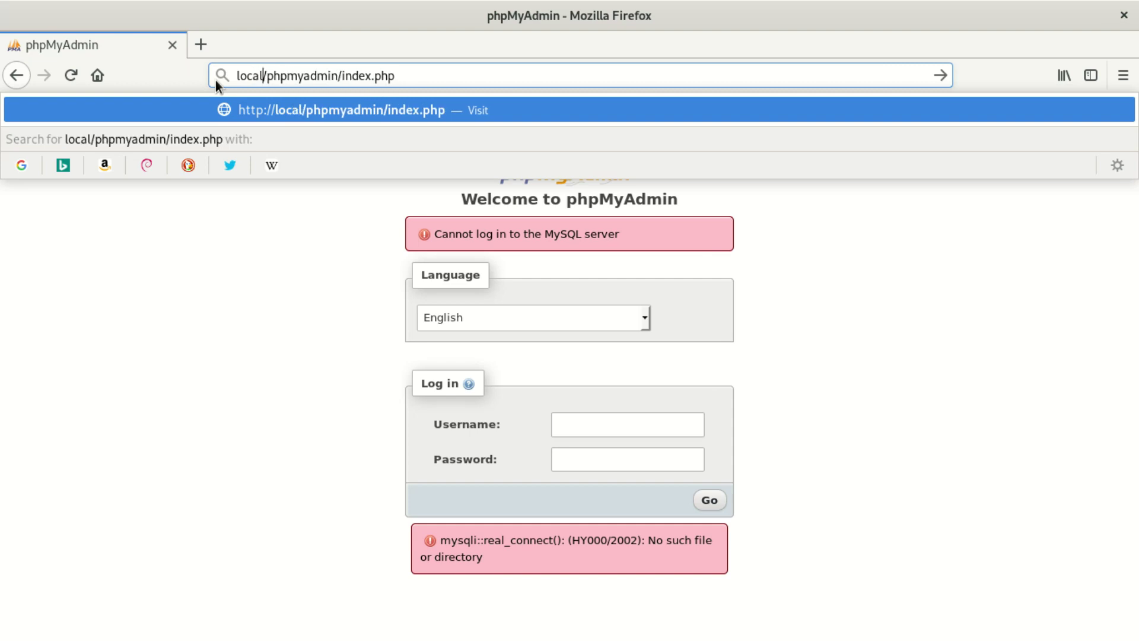
pyautogui.press('BackSpace')
pyautogui.write('host')
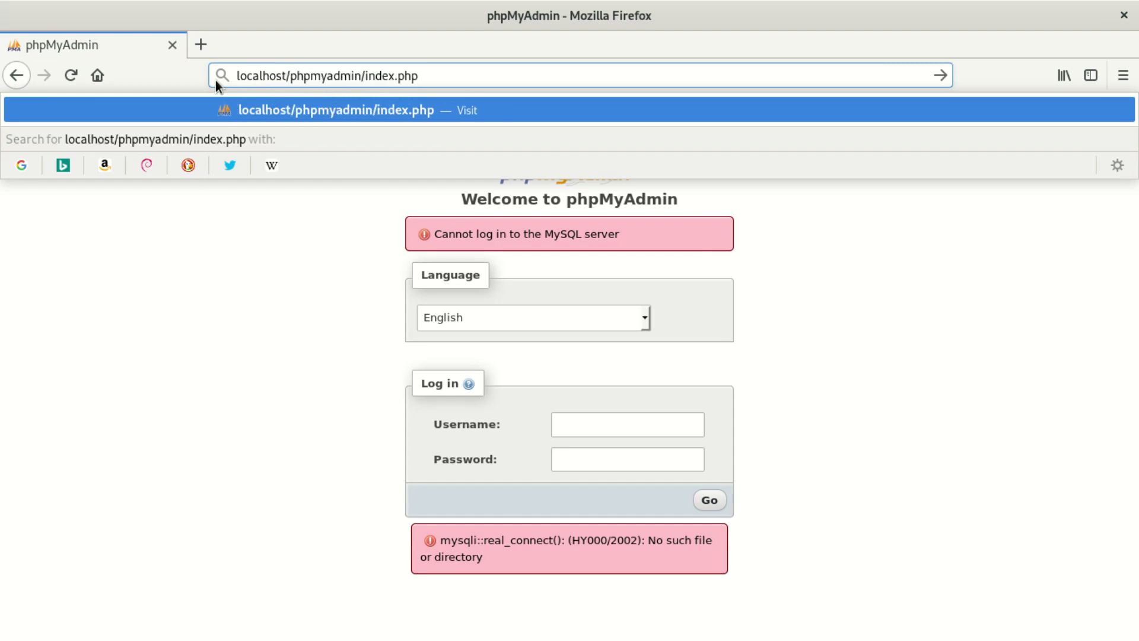
pyautogui.press('Return')
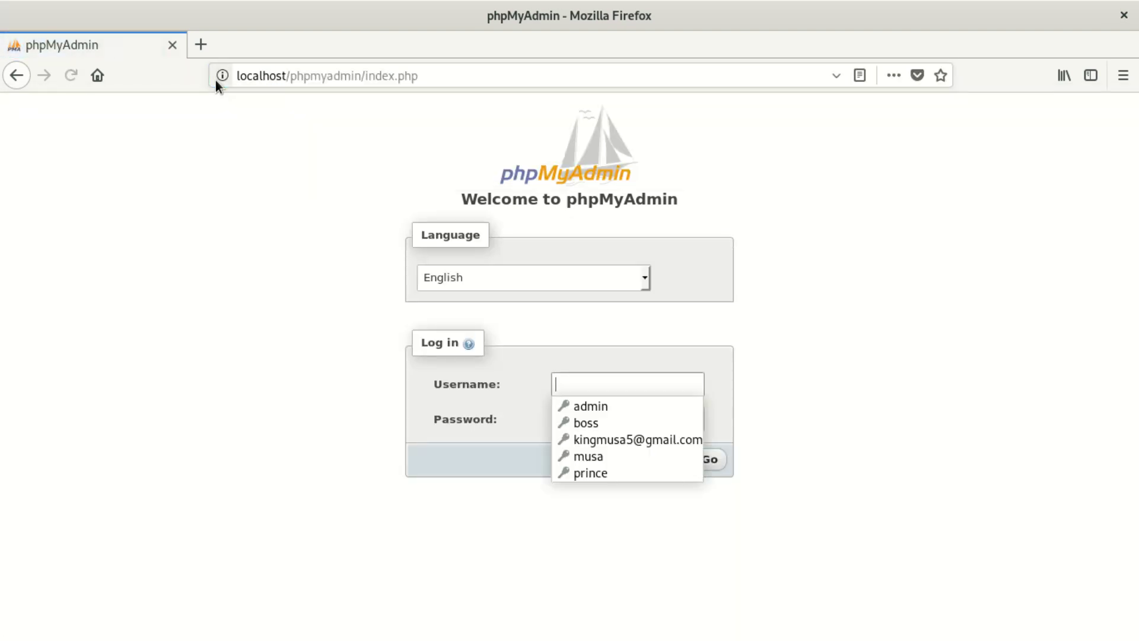
# Step: Replace localhost with 127.0.0.1 and reload the login page
pyautogui.click(277, 76)
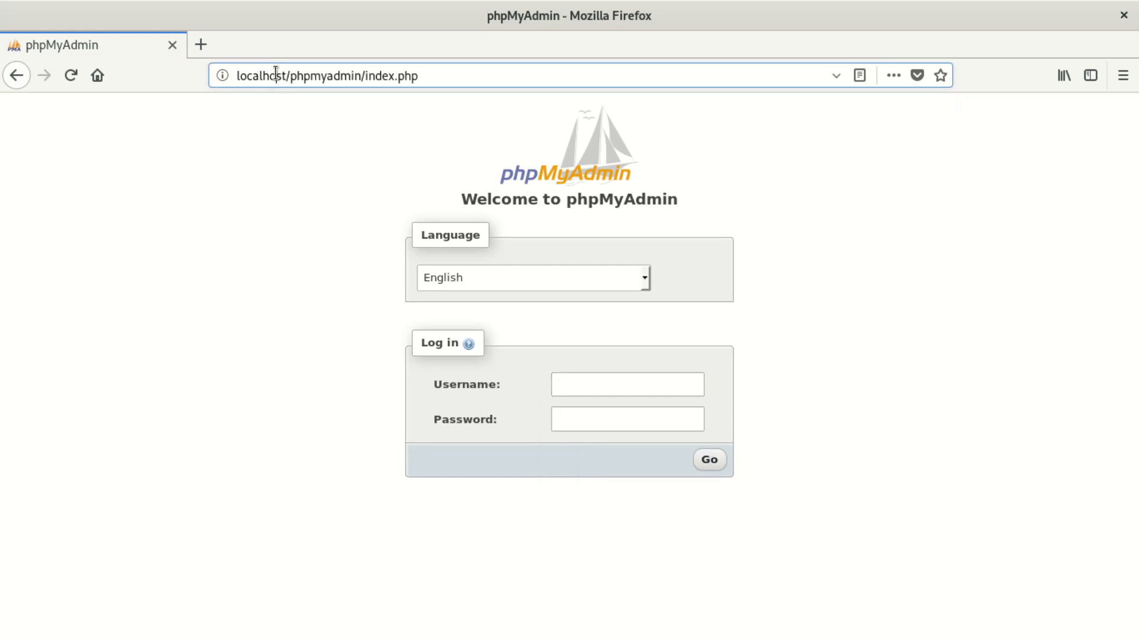
pyautogui.doubleClick(277, 76)
pyautogui.click(293, 76)
pyautogui.moveTo(284, 76); pyautogui.dragTo(152, 68)
pyautogui.press('BackSpace')
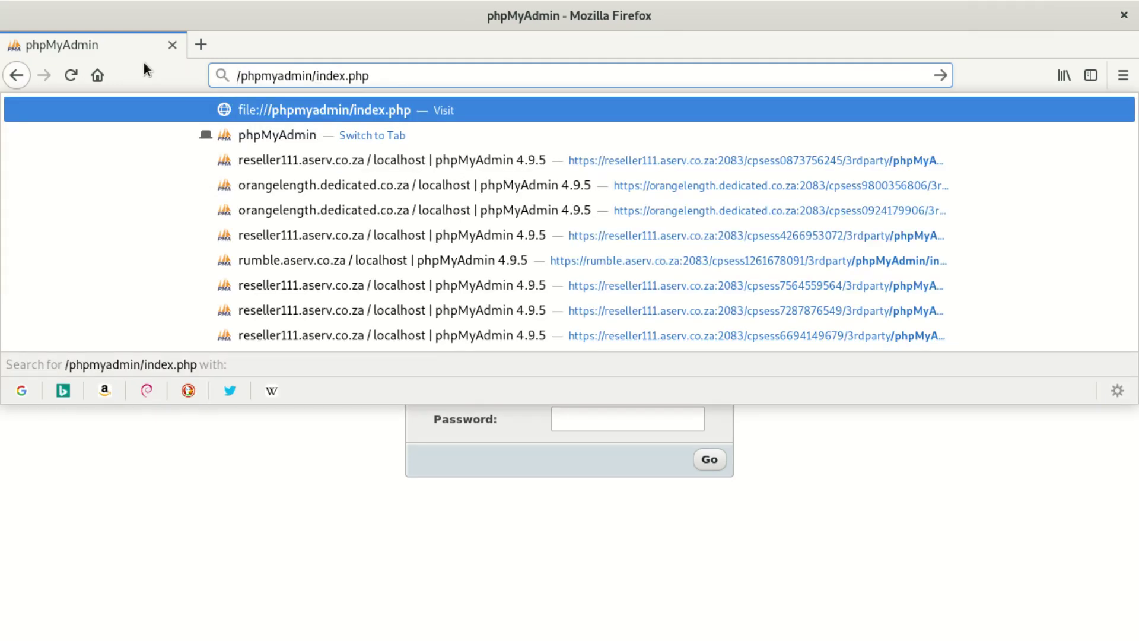
pyautogui.write('127.')
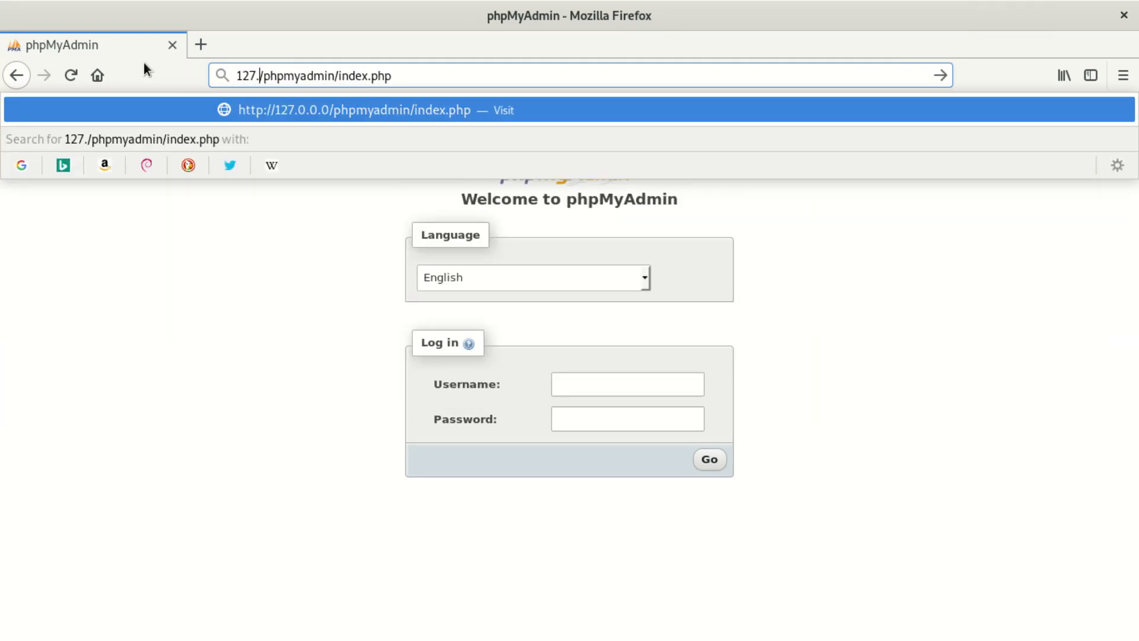
pyautogui.write('0.0.')
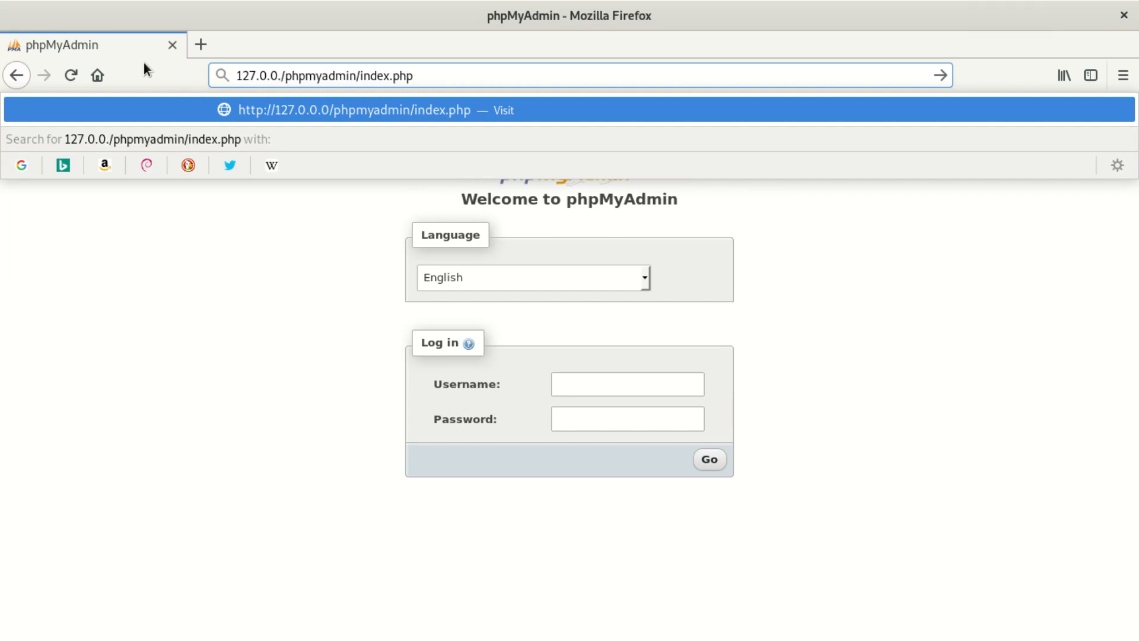
pyautogui.write('1')
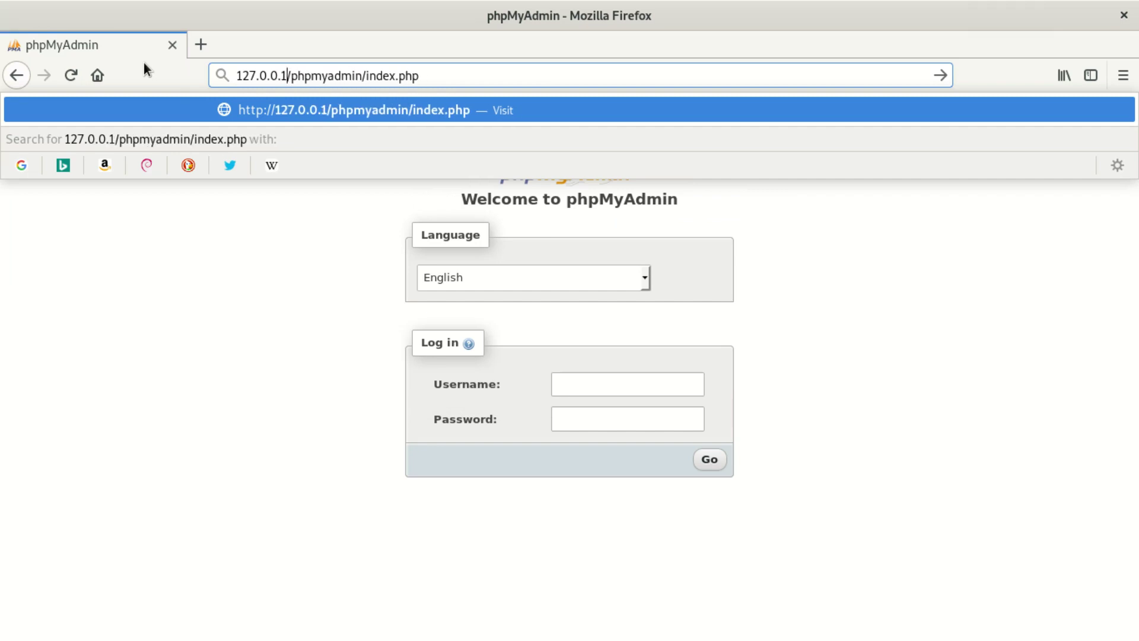
pyautogui.press('Return')
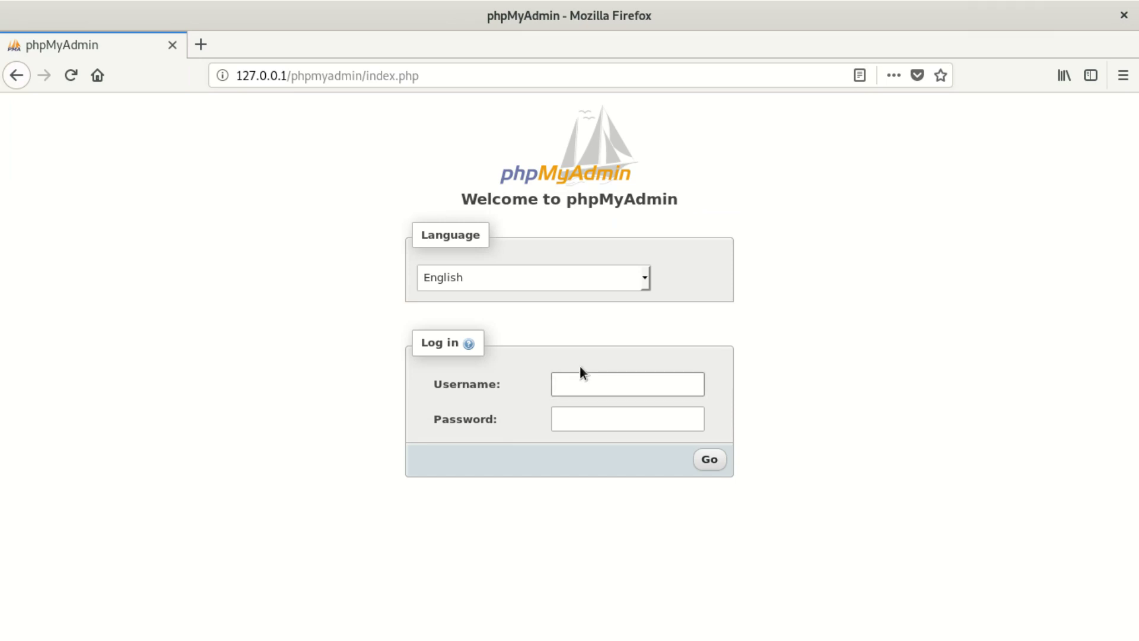
pyautogui.write('musa')
# Step: Enter the username and password, submit with Go, and decline saving the login
pyautogui.click(618, 415)
pyautogui.write('musa')
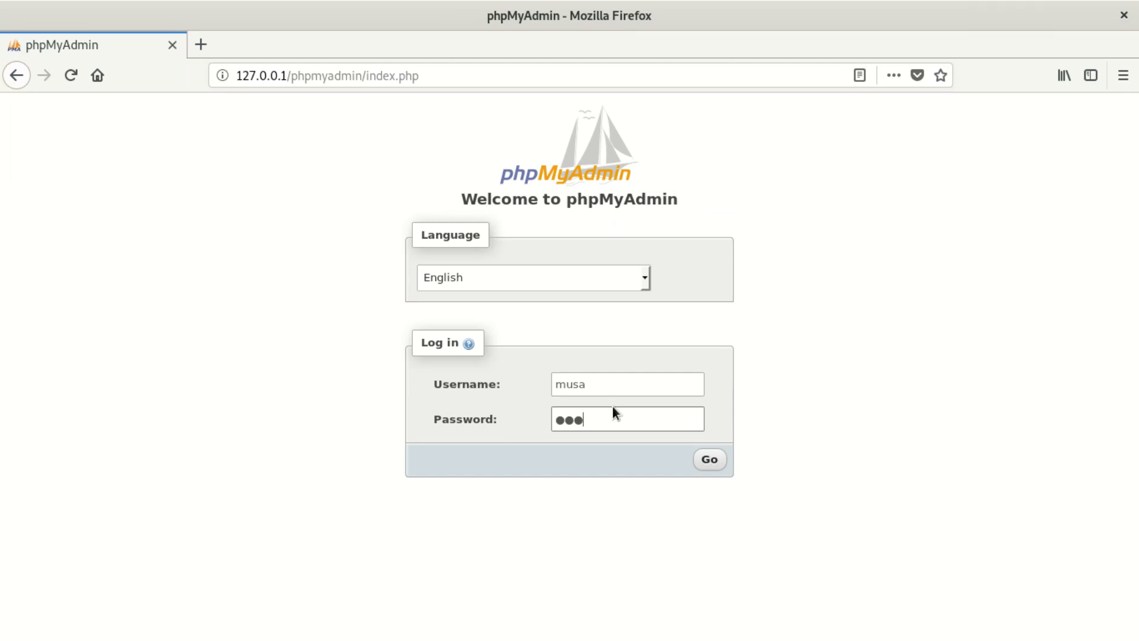
pyautogui.click(597, 383)
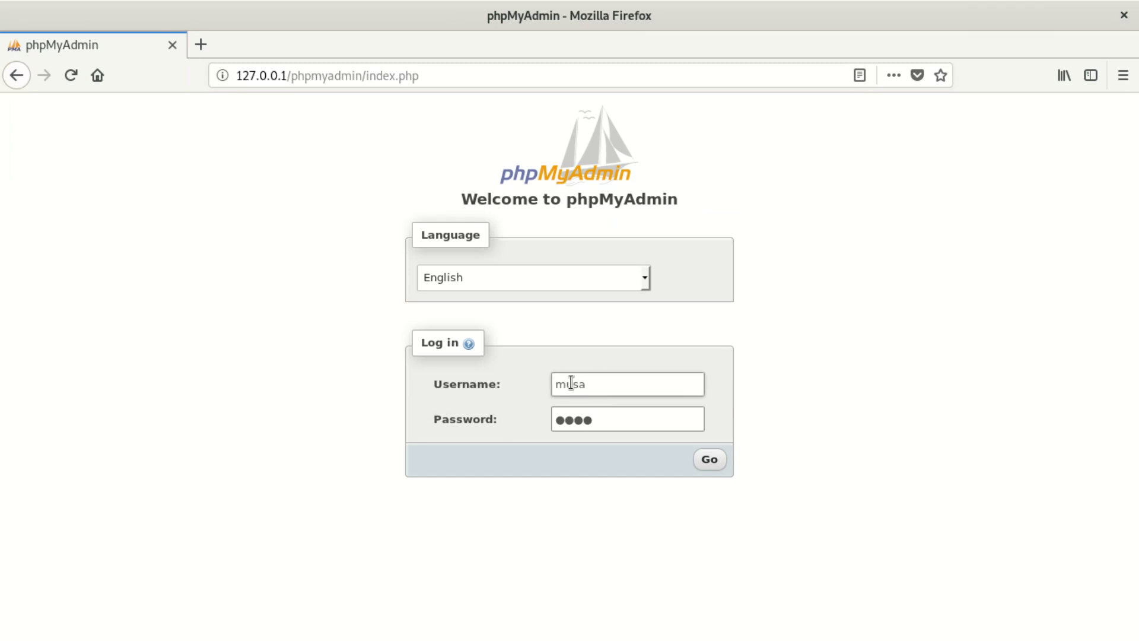
pyautogui.click(709, 460)
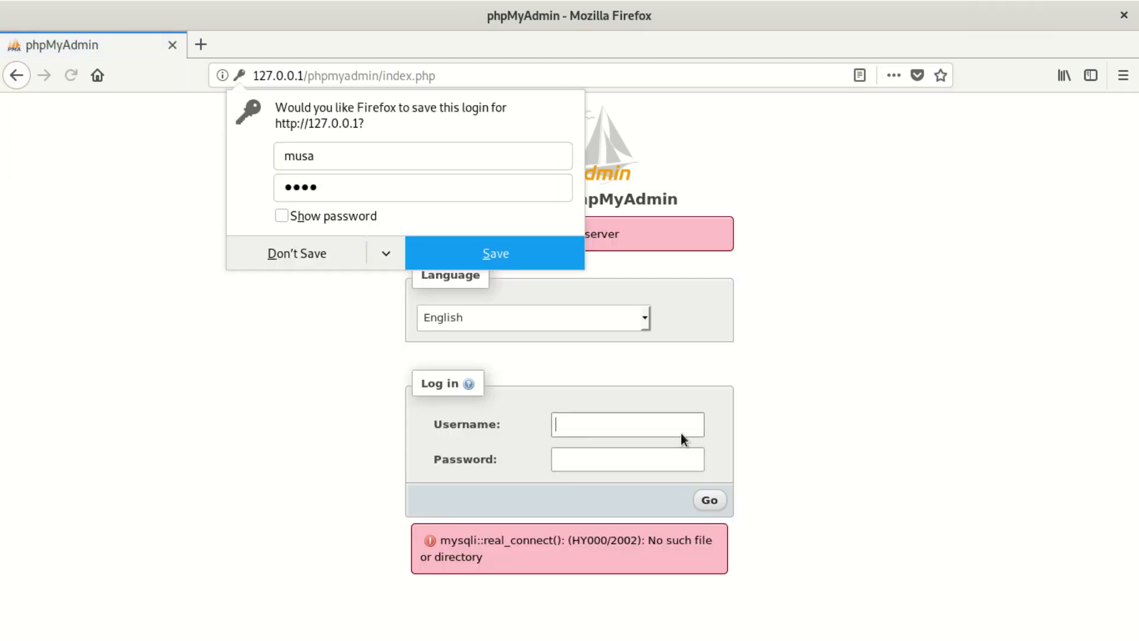
pyautogui.click(327, 255)
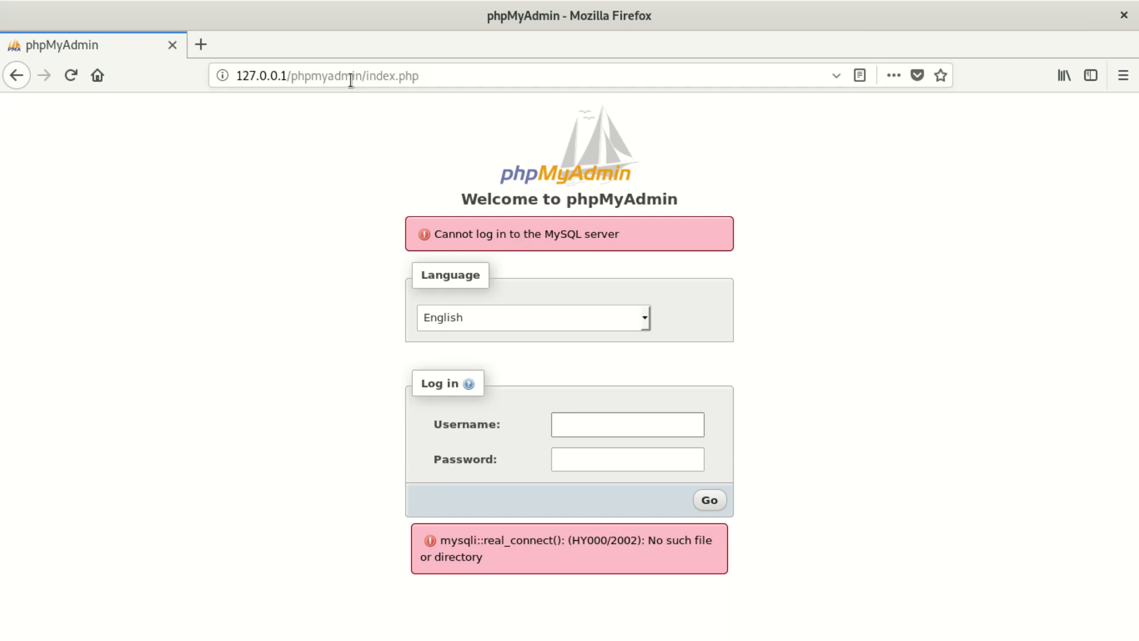
pyautogui.click(325, 75)
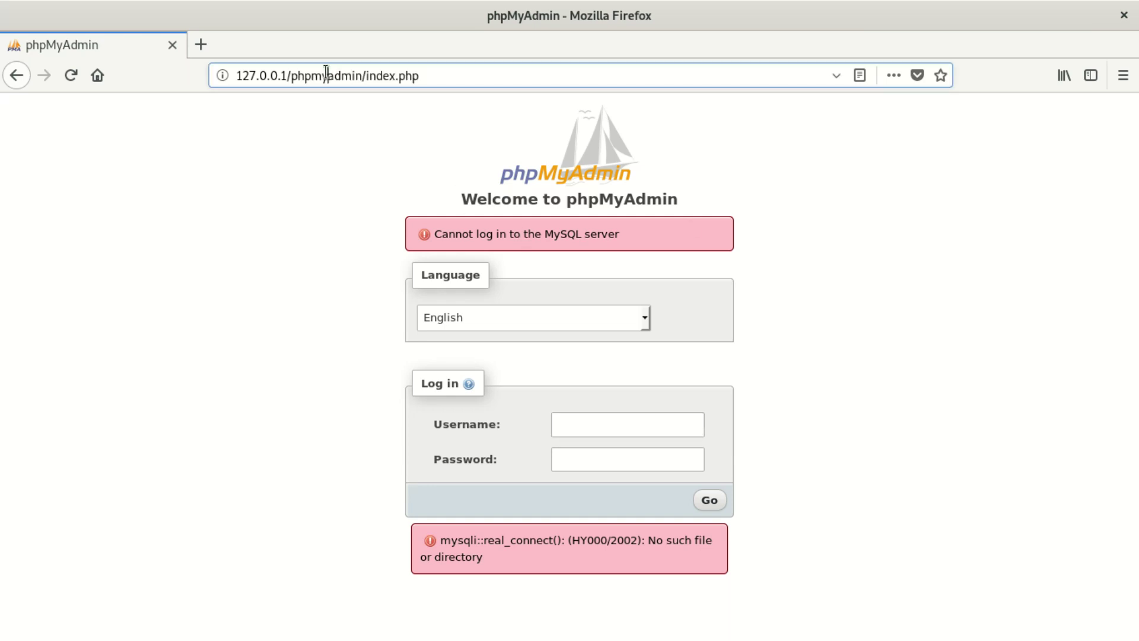
# Step: Replace the phpMyAdmin path with :3306 to try reaching the MySQL port on 127.0.0.1
pyautogui.click(289, 76)
pyautogui.moveTo(289, 76); pyautogui.dragTo(746, 152)
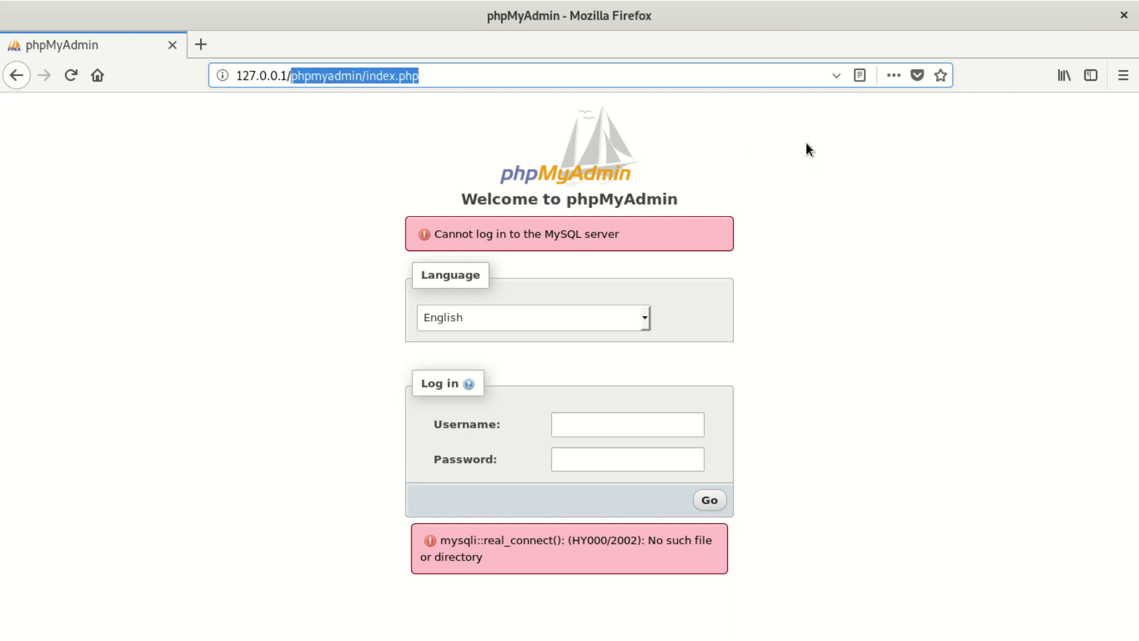
pyautogui.press('BackSpace')
pyautogui.write('127.0.0.1')
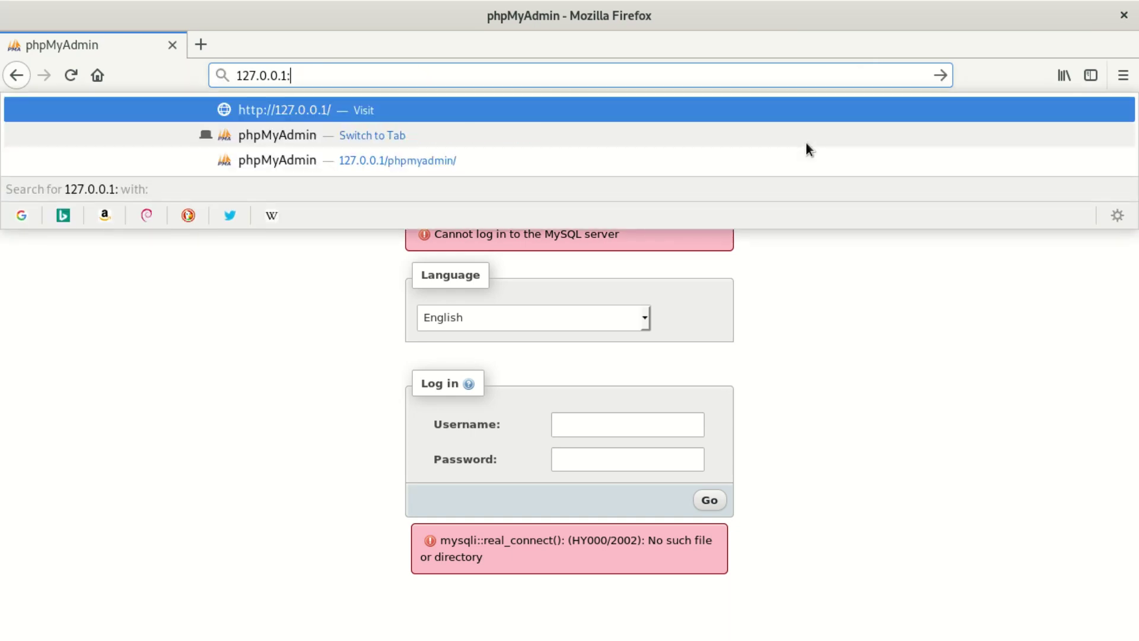
pyautogui.write(':30')
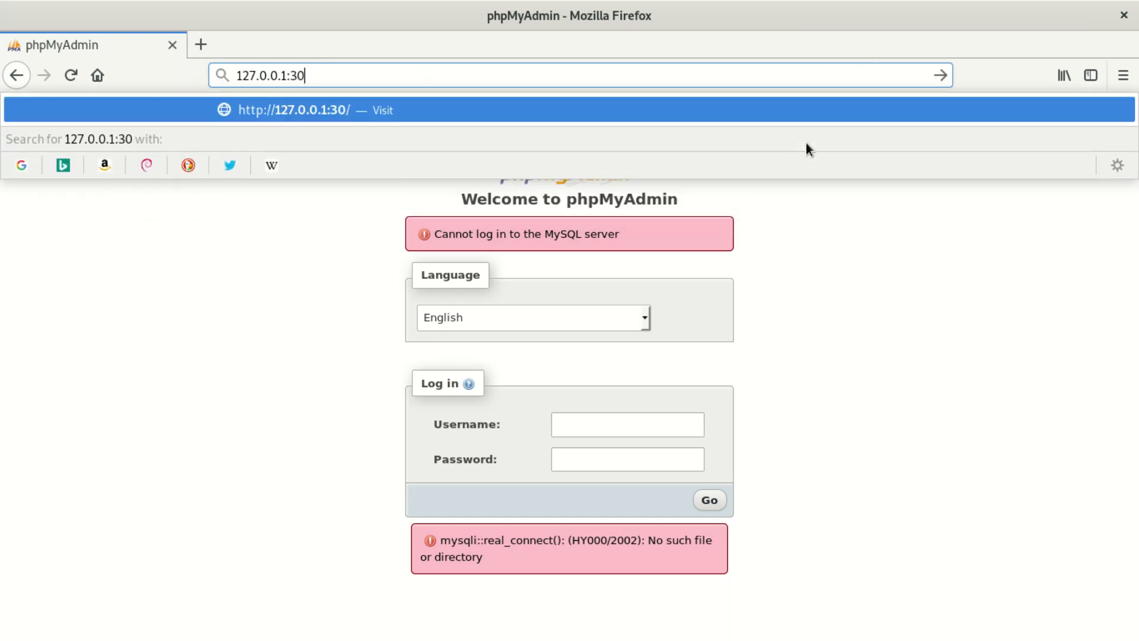
pyautogui.press('BackSpace')
pyautogui.write('3')
pyautogui.write('06')
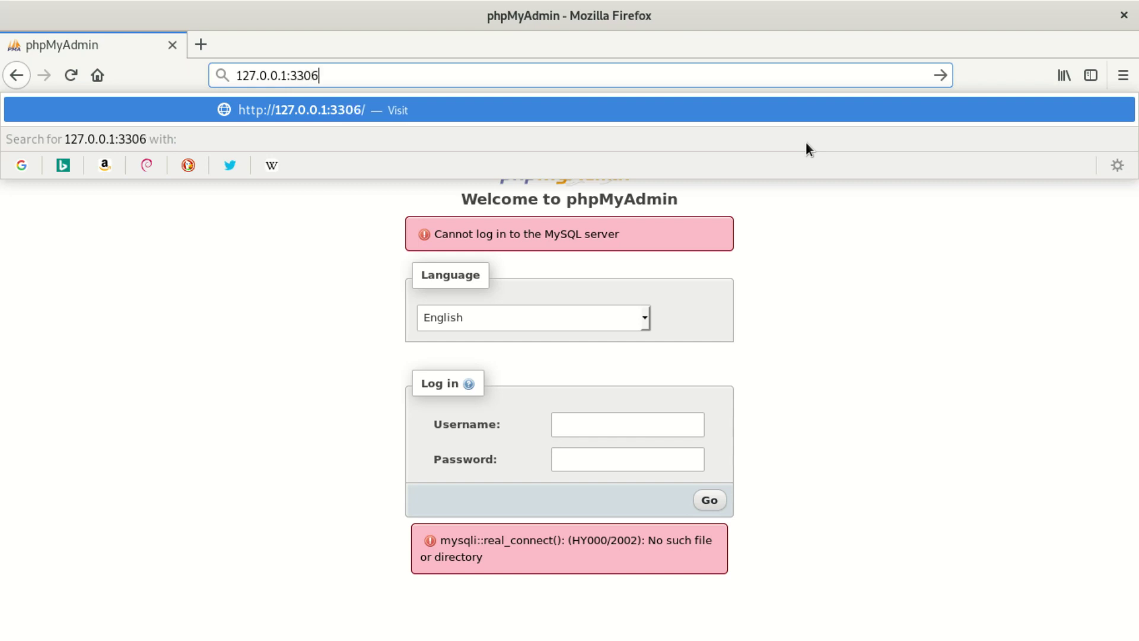
pyautogui.press('Return')
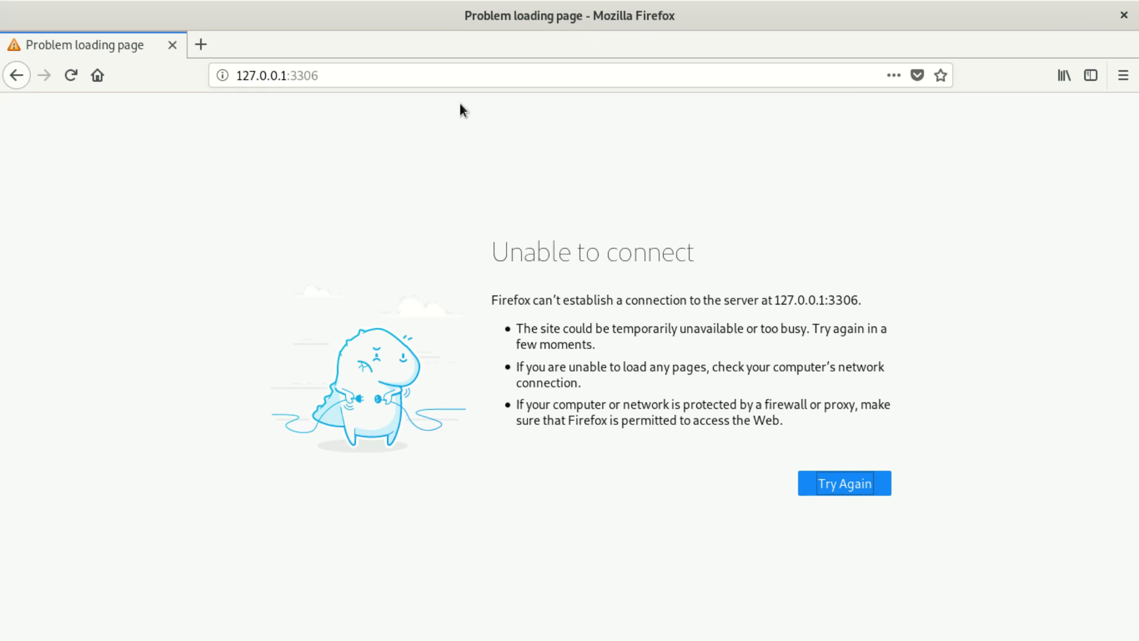
pyautogui.click(288, 75)
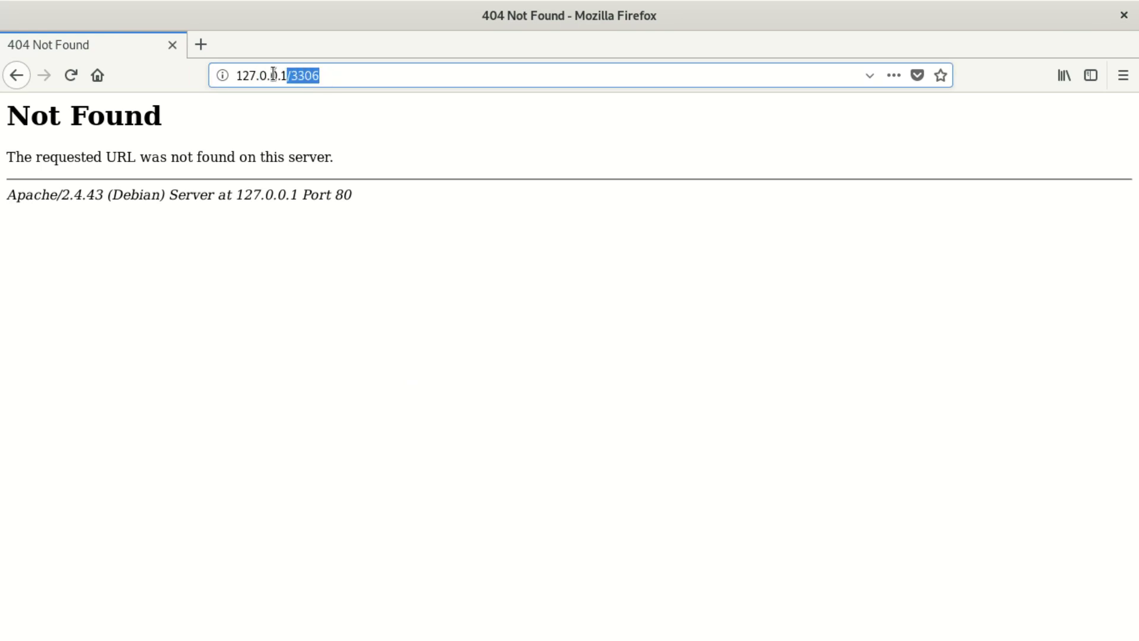
# Step: Clear the address, enter loc and choose the localhost/phpmyadmin/ suggestion
pyautogui.press('BackSpace')
pyautogui.press('BackSpace')
pyautogui.press('BackSpace')
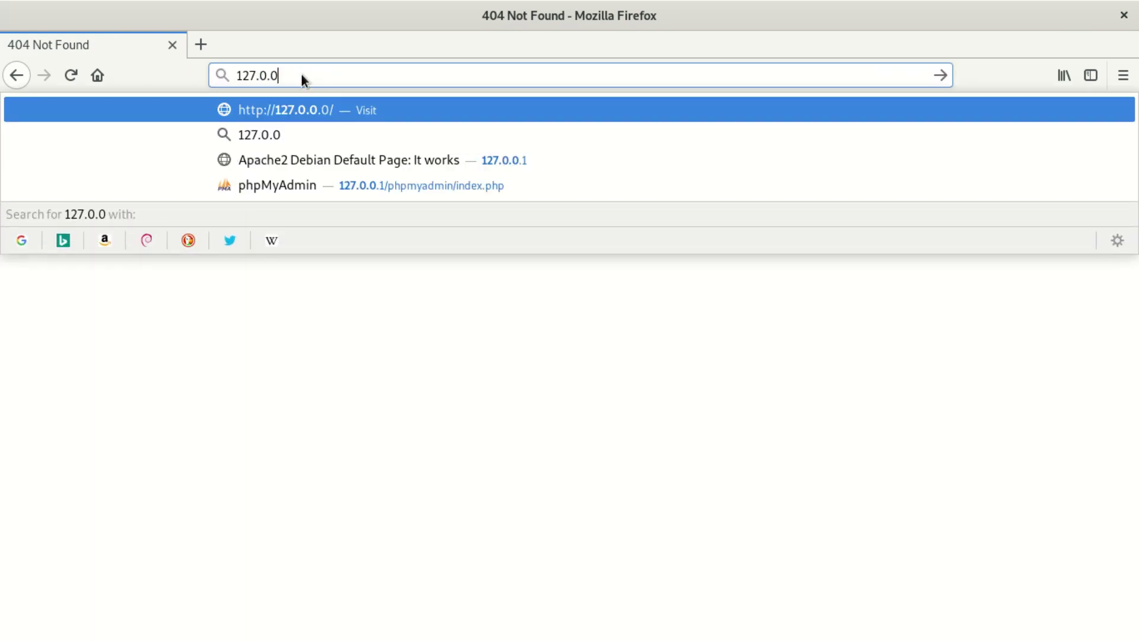
pyautogui.press('BackSpace')
pyautogui.press('BackSpace')
pyautogui.press('BackSpace')
pyautogui.press('BackSpace')
pyautogui.write('loc')
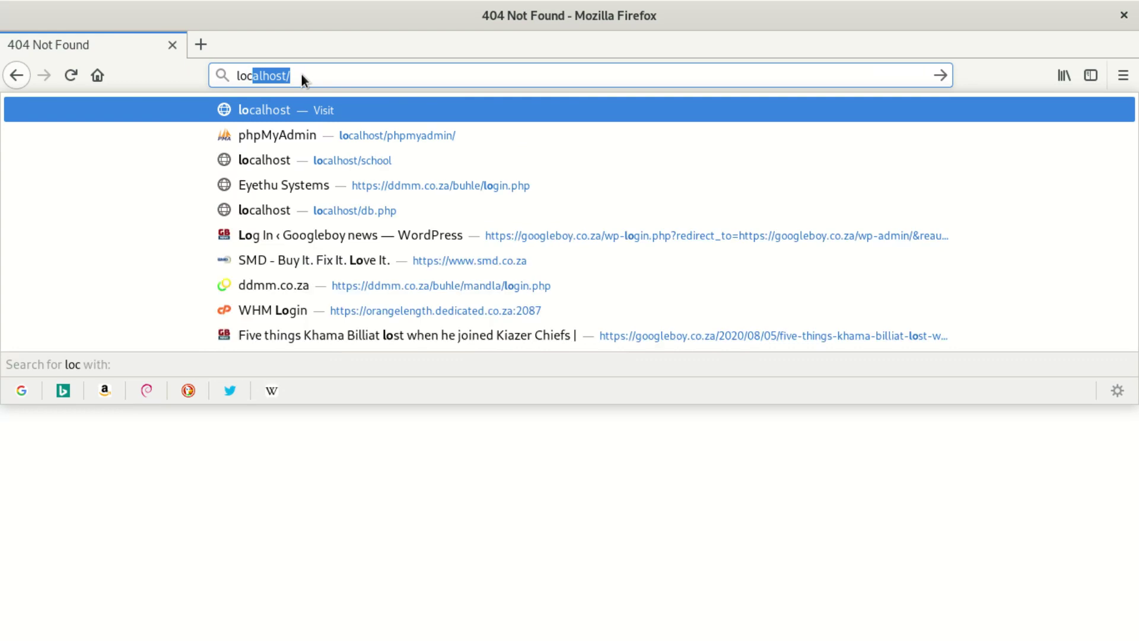
pyautogui.write('o')
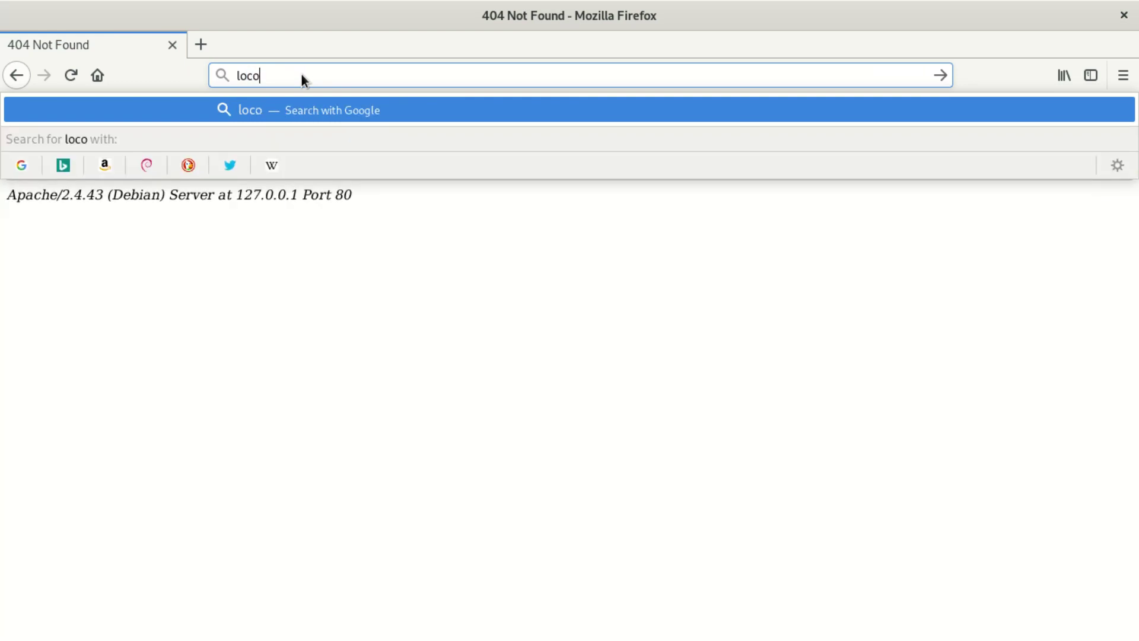
pyautogui.write('host')
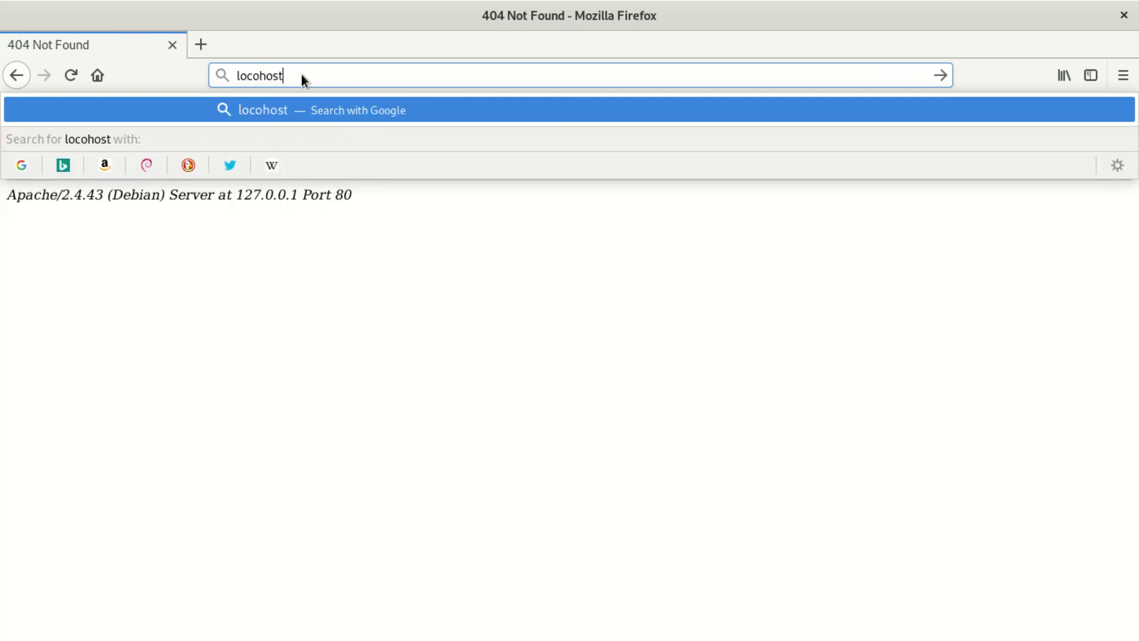
pyautogui.write('/')
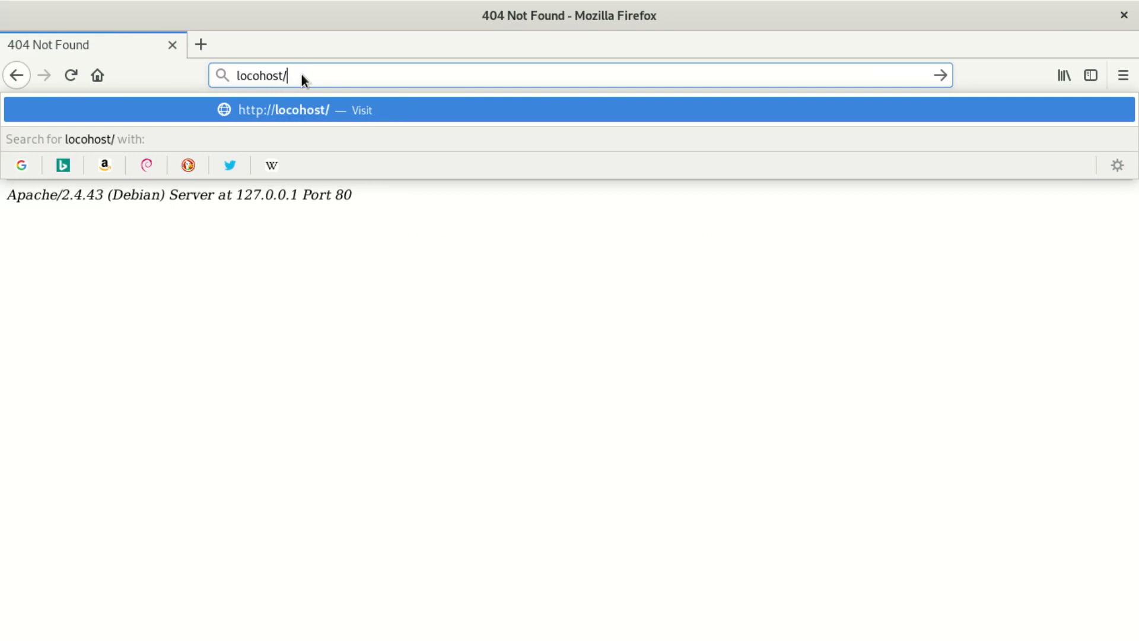
pyautogui.write('phpmyadmin&ie=utf-8&oe=utf-8&client=firefox-b-e')
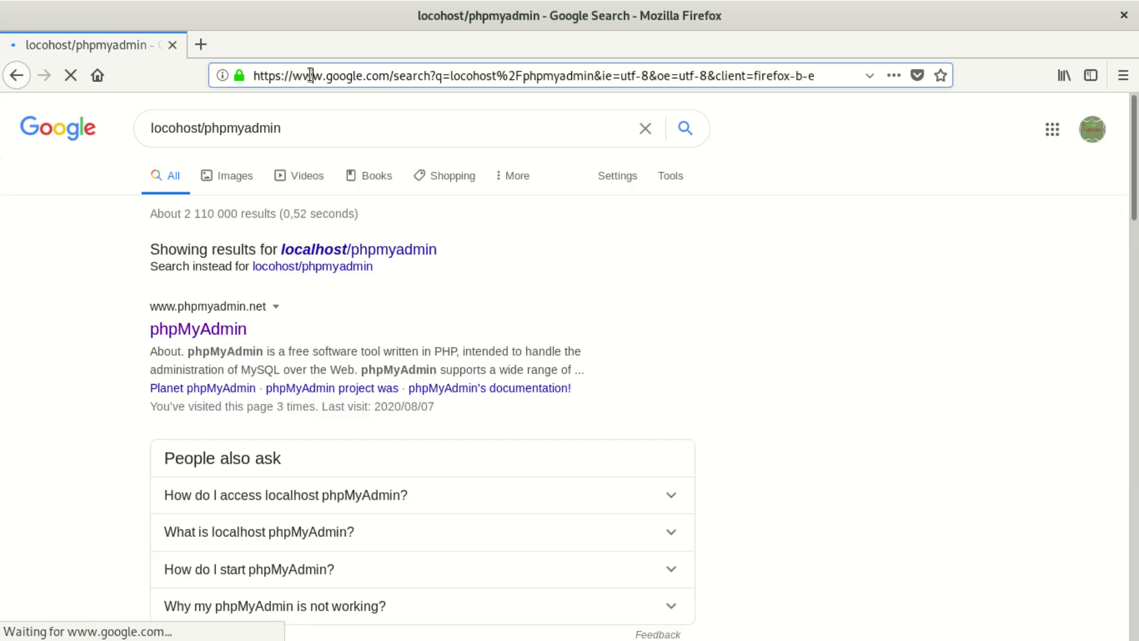
pyautogui.click(310, 76)
pyautogui.write('localhost/')
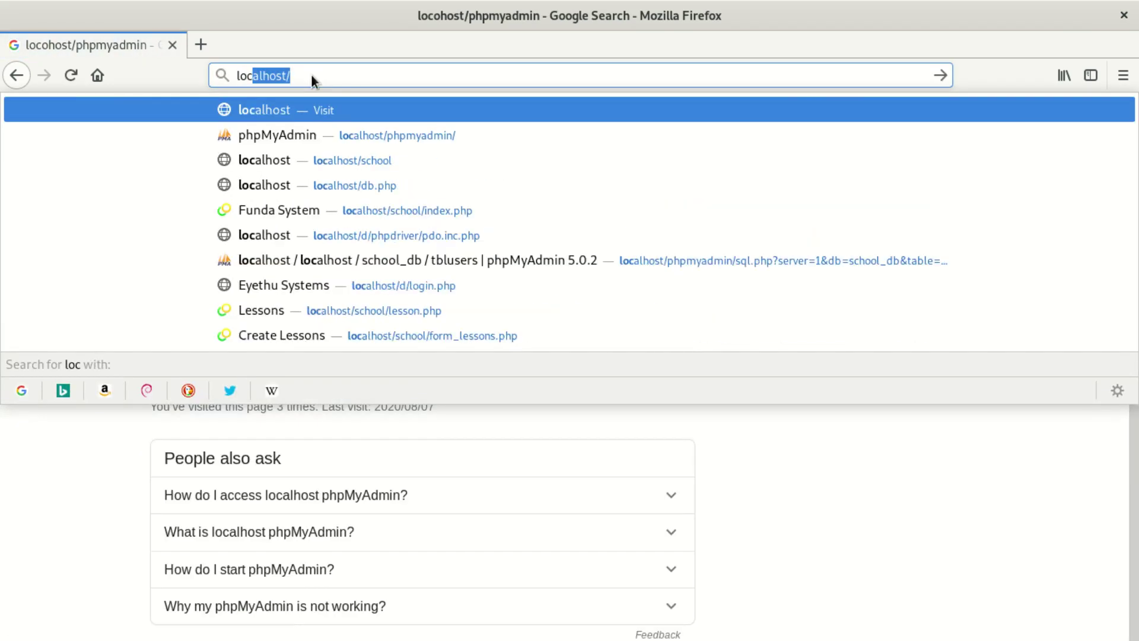
pyautogui.click(302, 134)
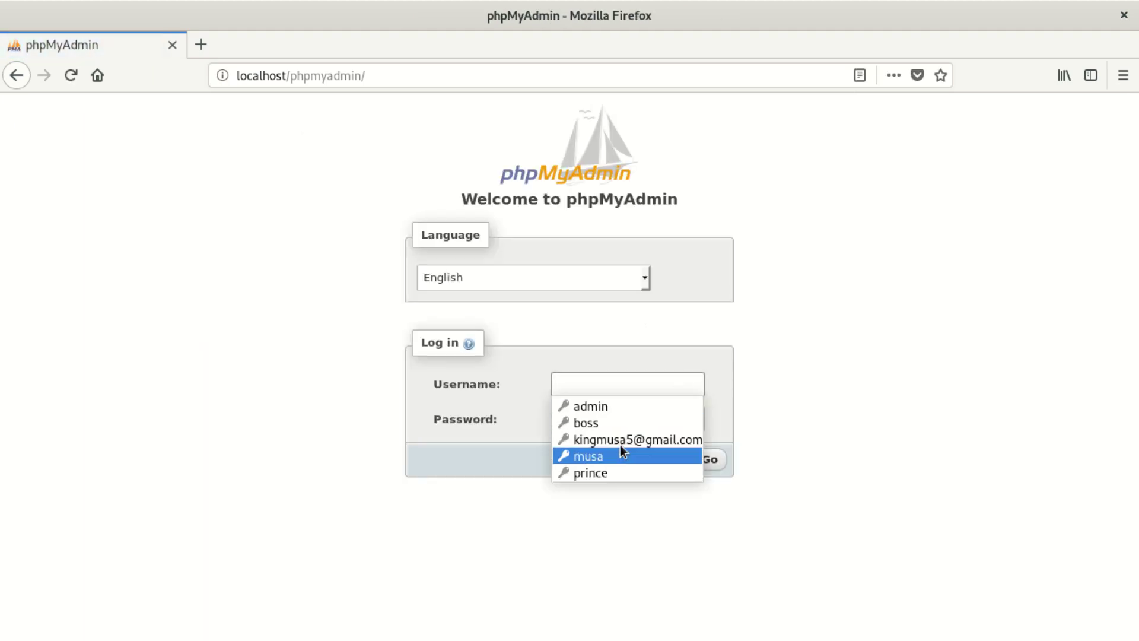
# Step: Log in with the saved account via Go, which fails with the Cannot log in error
pyautogui.click(620, 453)
pyautogui.click(710, 464)
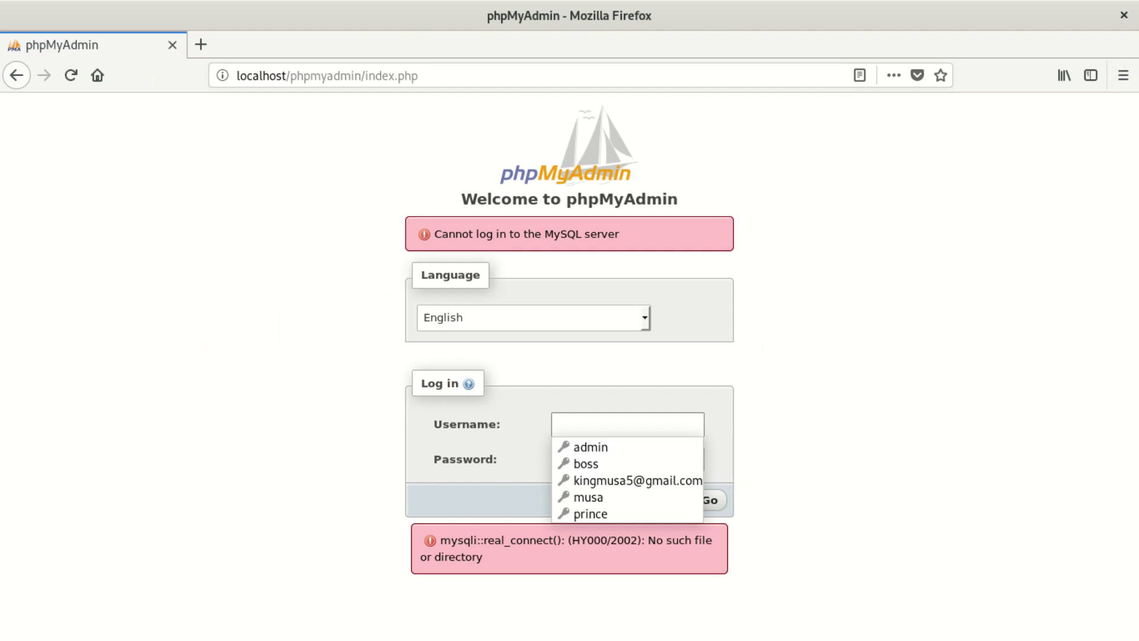
pyautogui.press('Escape')
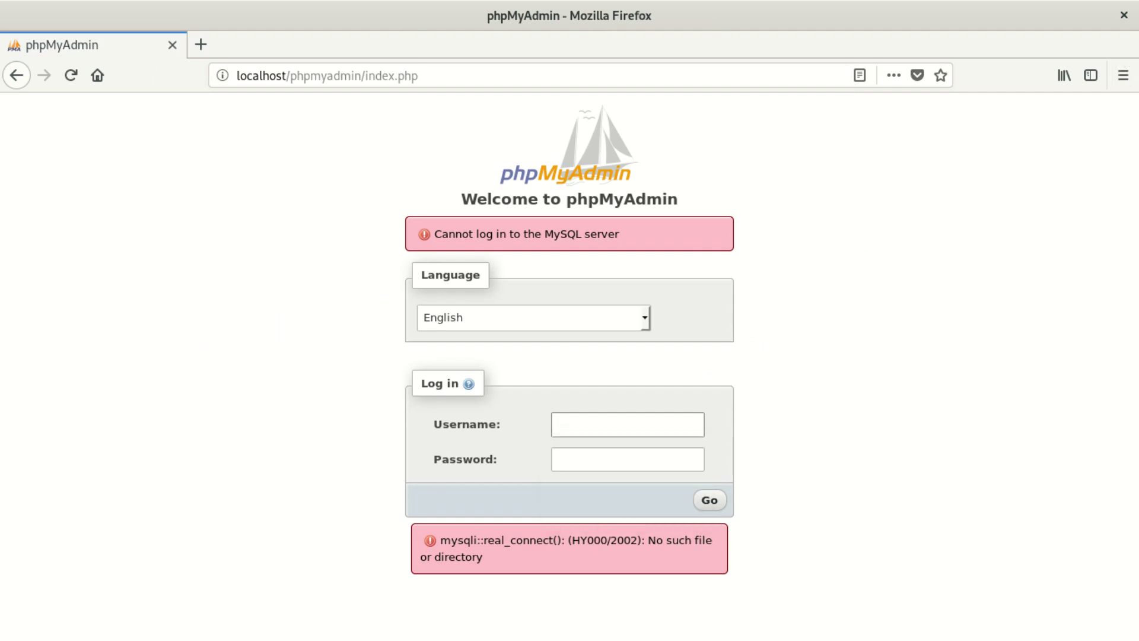
# Step: Switch to the LibreOffice Writer to-do note and maximize it
pyautogui.hotkey('alt', 'Tab')
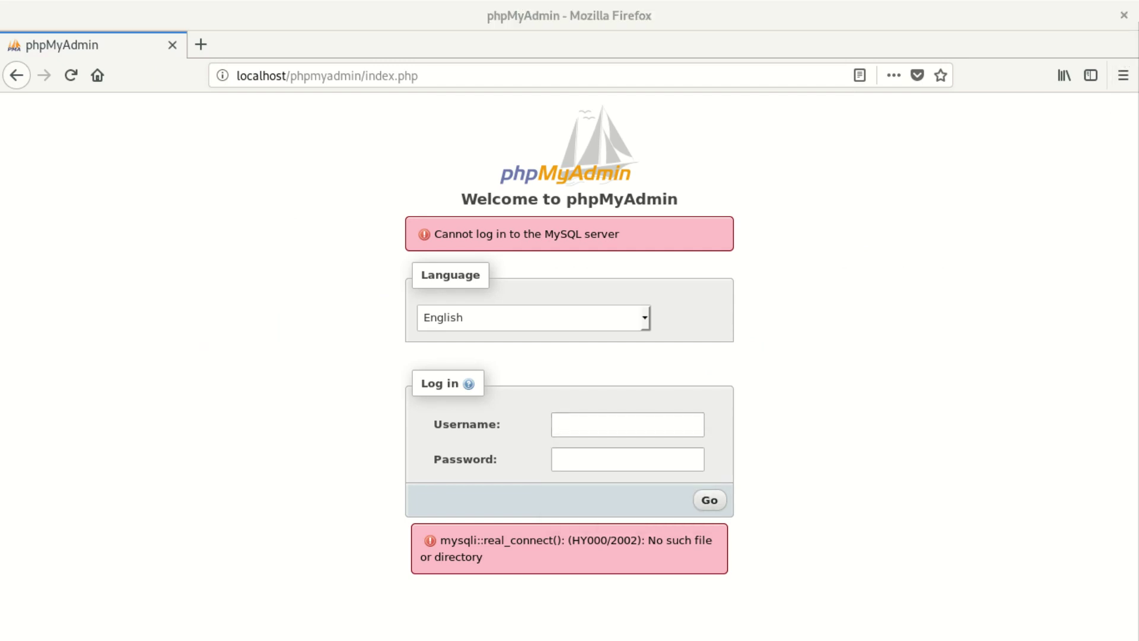
pyautogui.moveTo(703, 11); pyautogui.dragTo(152, 3)
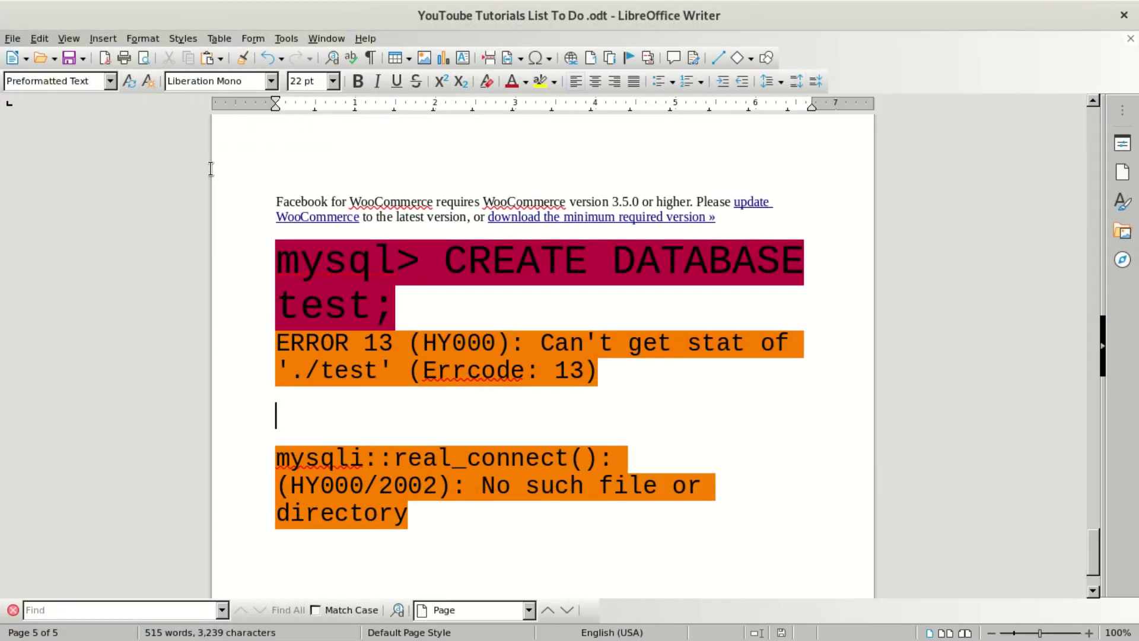
pyautogui.scroll(-1, 410, 321)
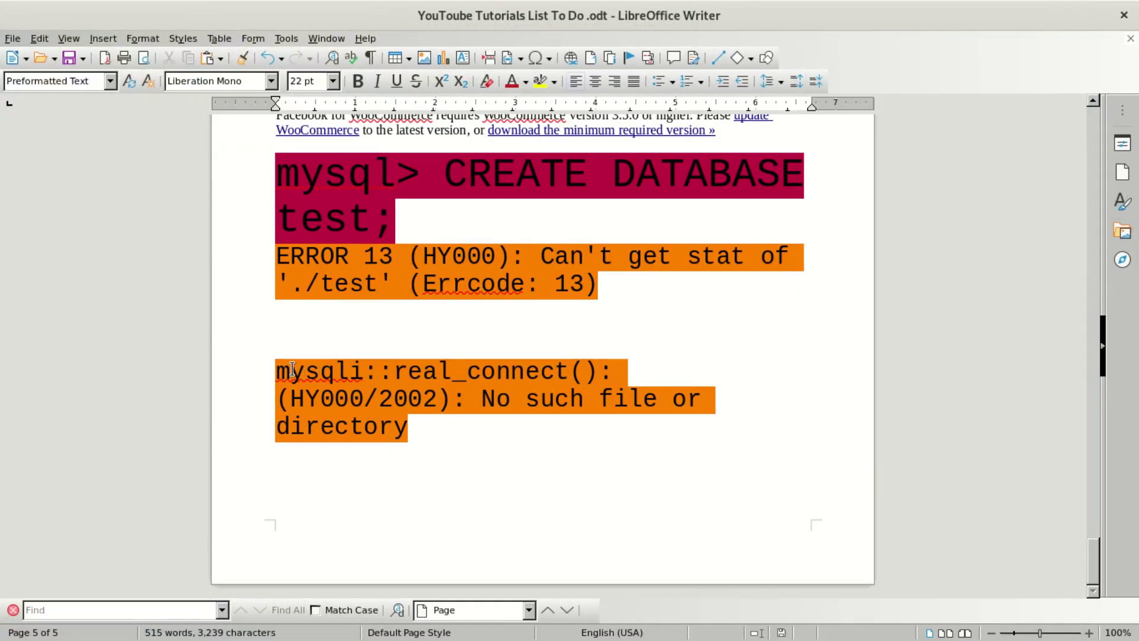
pyautogui.moveTo(278, 370)
pyautogui.mouseDown()
pyautogui.moveTo(536, 445)
pyautogui.moveTo(415, 417)
pyautogui.mouseUp()
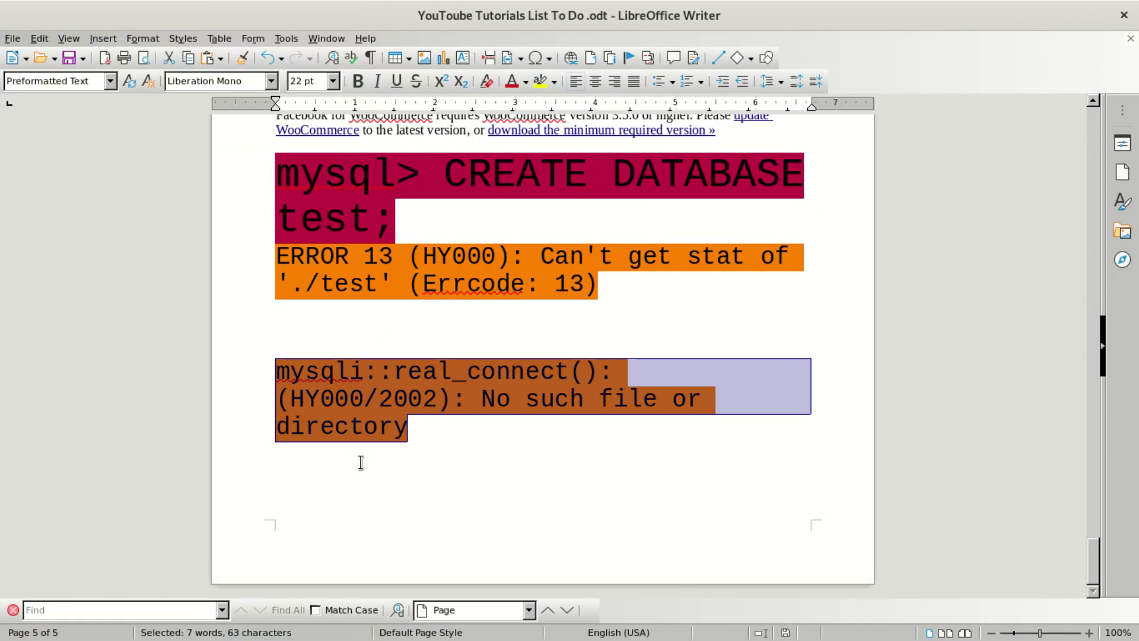
pyautogui.moveTo(437, 433); pyautogui.dragTo(265, 367)
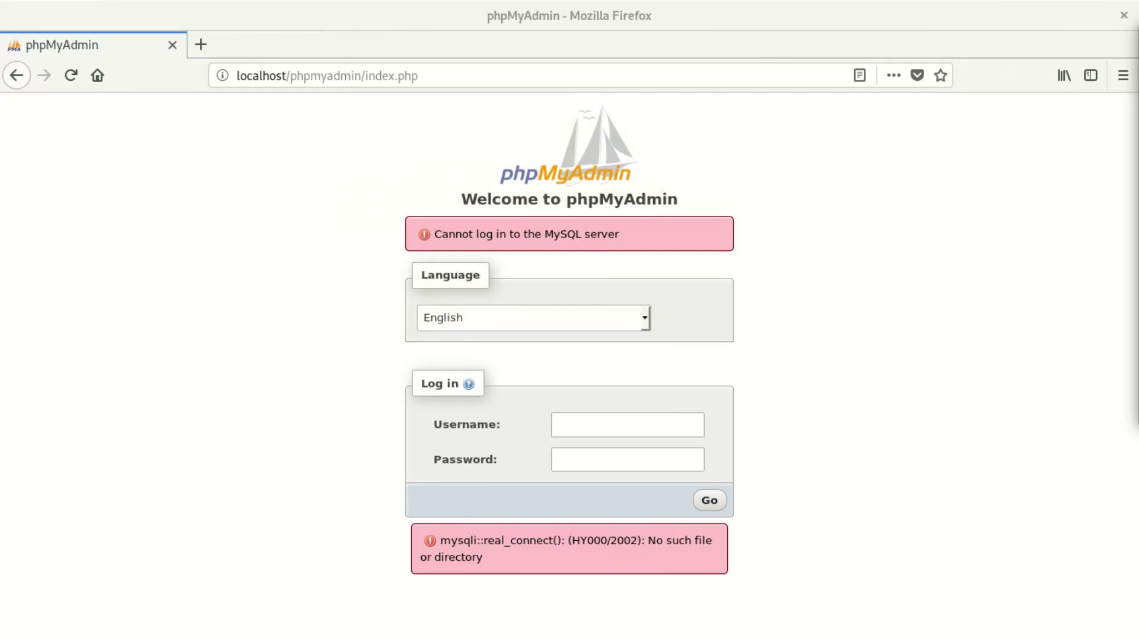
# Step: Maximize the terminal and run 'sudo service apahe2 start', which fails as not found
pyautogui.moveTo(958, 252); pyautogui.dragTo(343, 2)
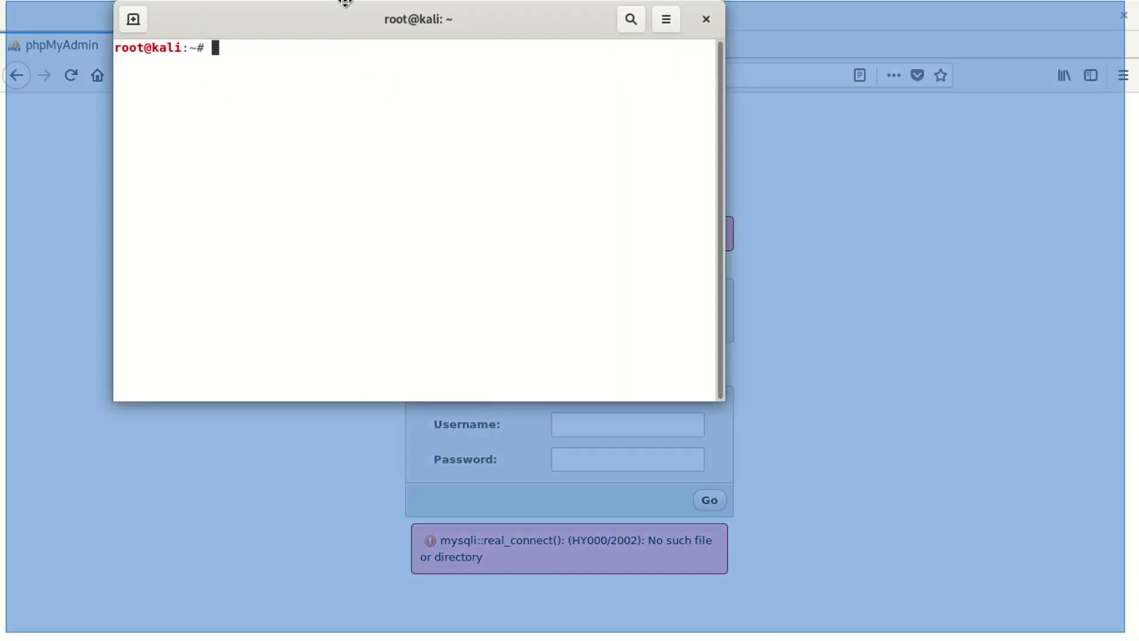
pyautogui.write('sudo')
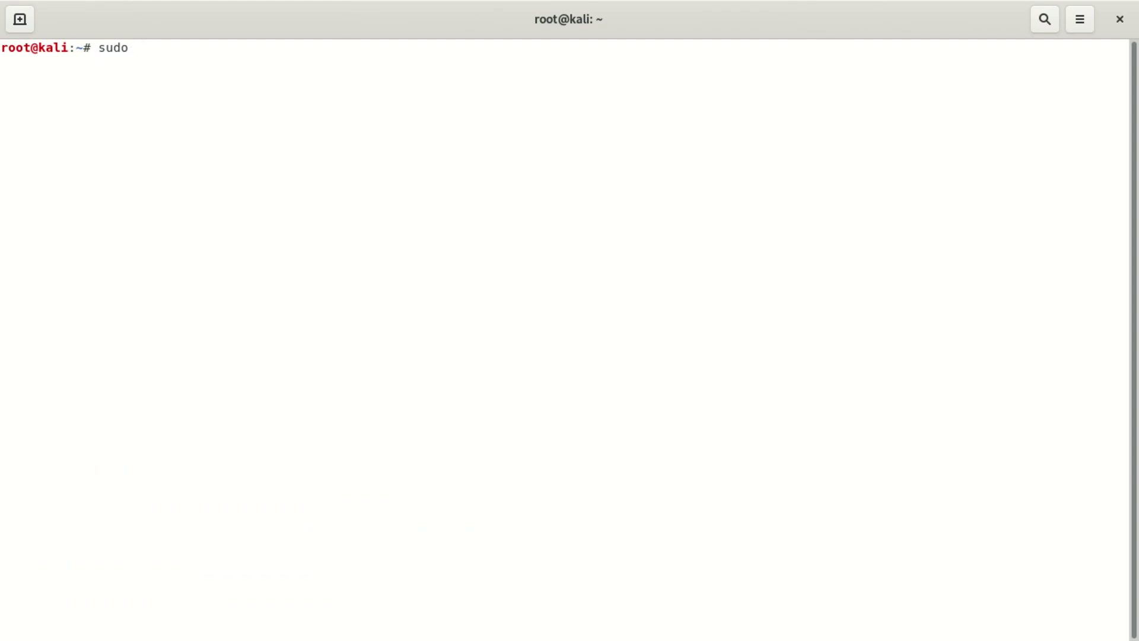
pyautogui.write(' ap')
pyautogui.press('BackSpace')
pyautogui.press('BackSpace')
pyautogui.write('serv')
pyautogui.write('ice ap')
pyautogui.write('ahe')
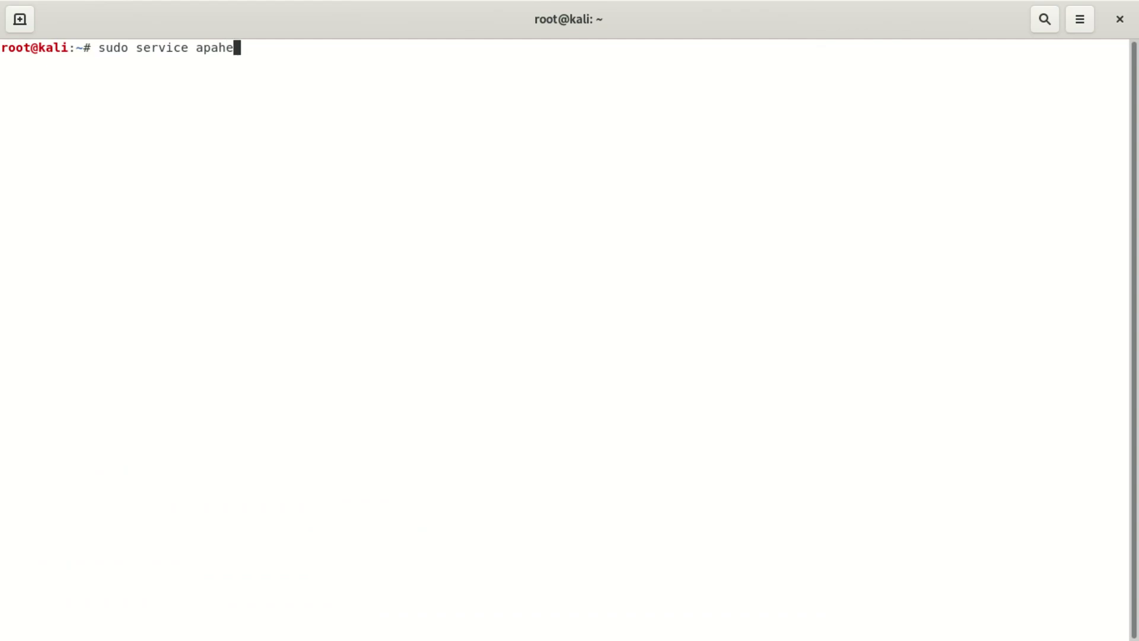
pyautogui.write('2 st')
pyautogui.write('art')
pyautogui.press('Return')
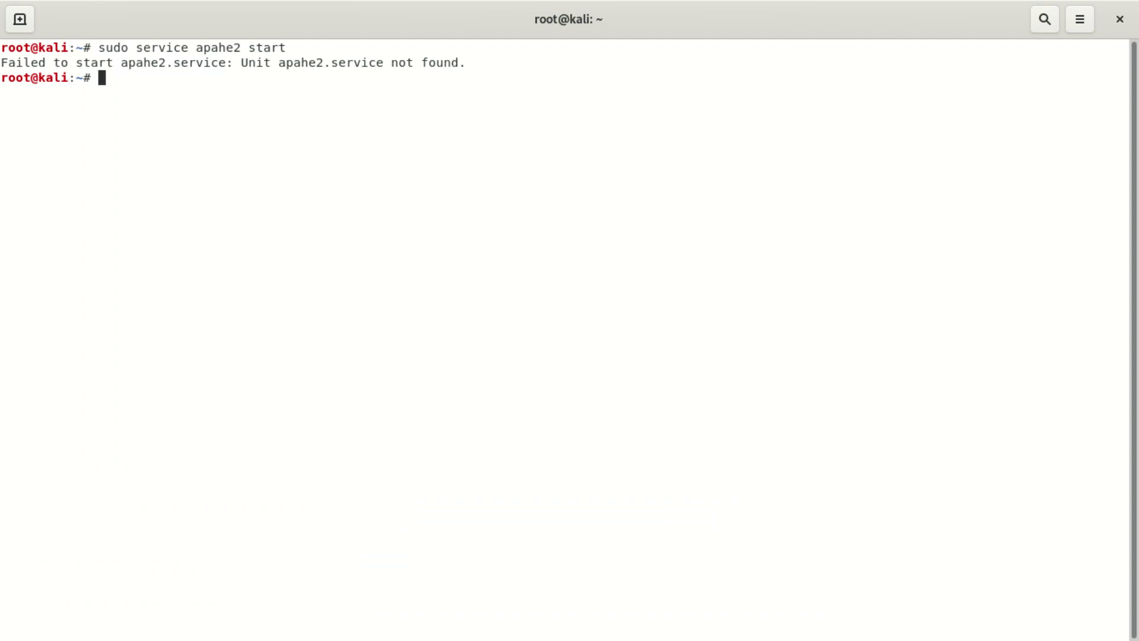
pyautogui.write('servi')
pyautogui.write('ce apa')
pyautogui.write('ch2 ')
pyautogui.write('start')
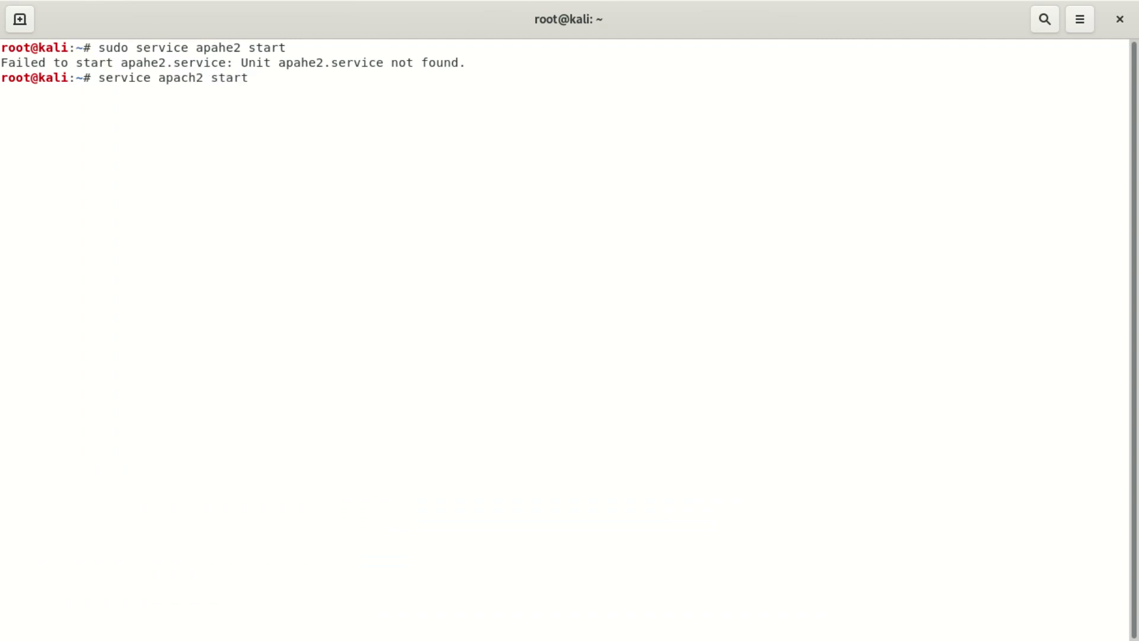
# Step: Run 'service apach2 start' (not found), then 'service apache2 start' successfully
pyautogui.press('BackSpace')
pyautogui.write('t')
pyautogui.press('Return')
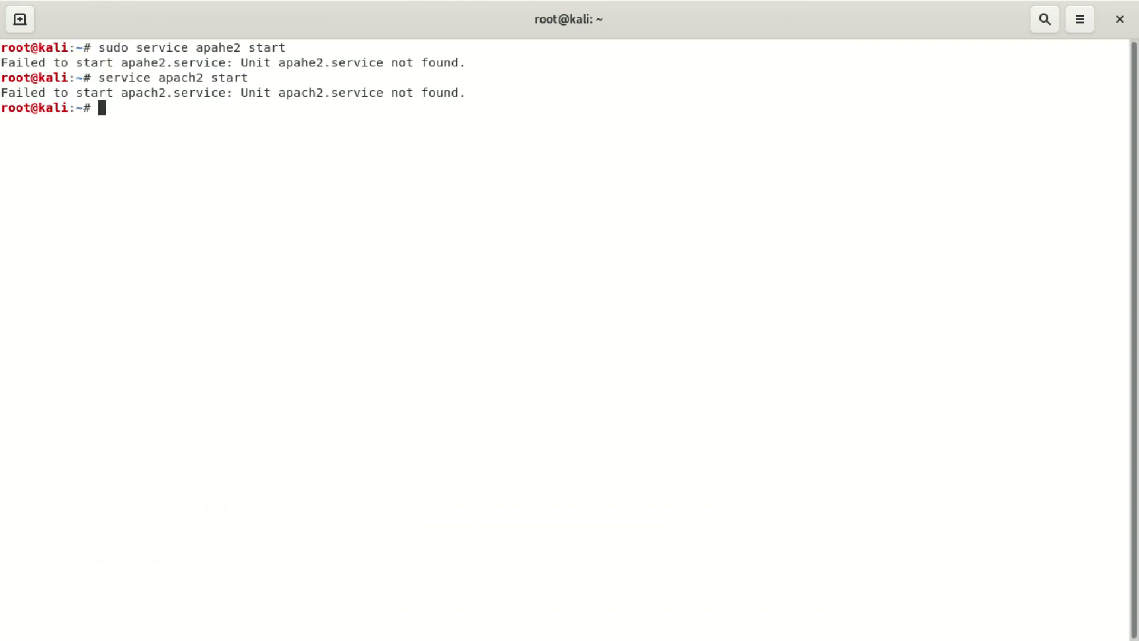
pyautogui.write('serv')
pyautogui.write('ice ')
pyautogui.write('ap')
pyautogui.write('ache')
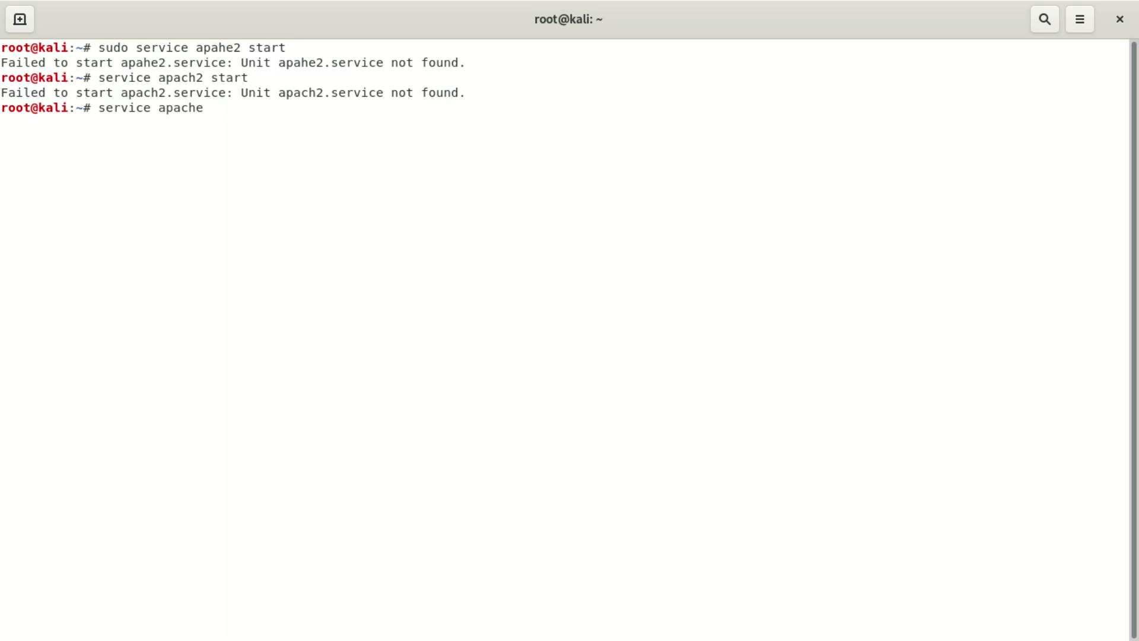
pyautogui.write('2 s')
pyautogui.write('tart')
pyautogui.press('Return')
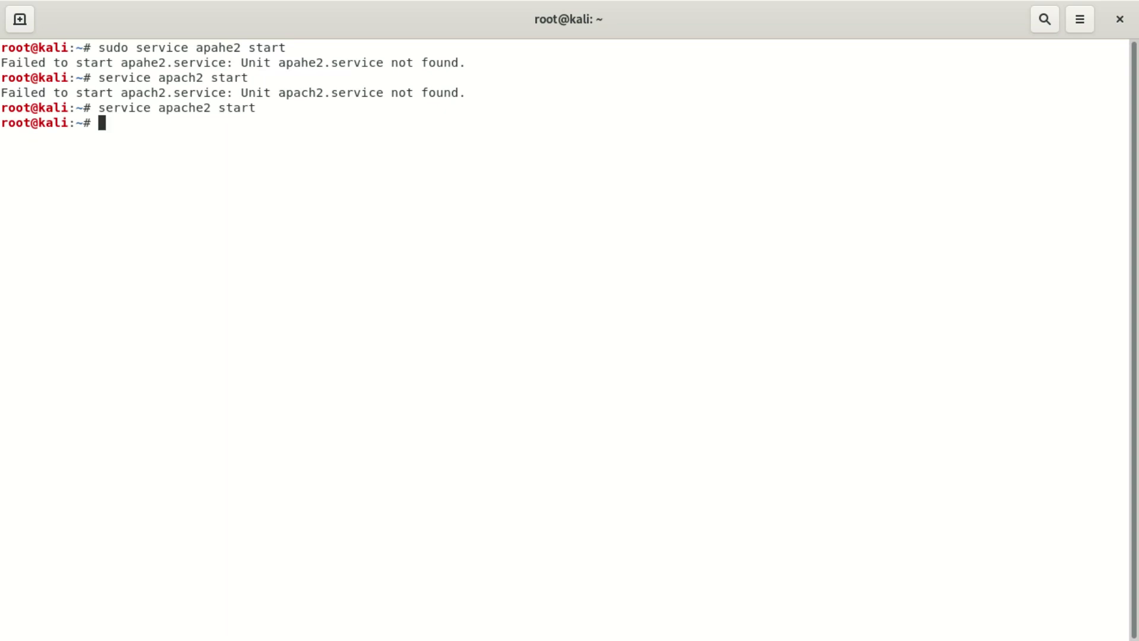
pyautogui.write('ser')
pyautogui.write('vice ')
pyautogui.write('mysq')
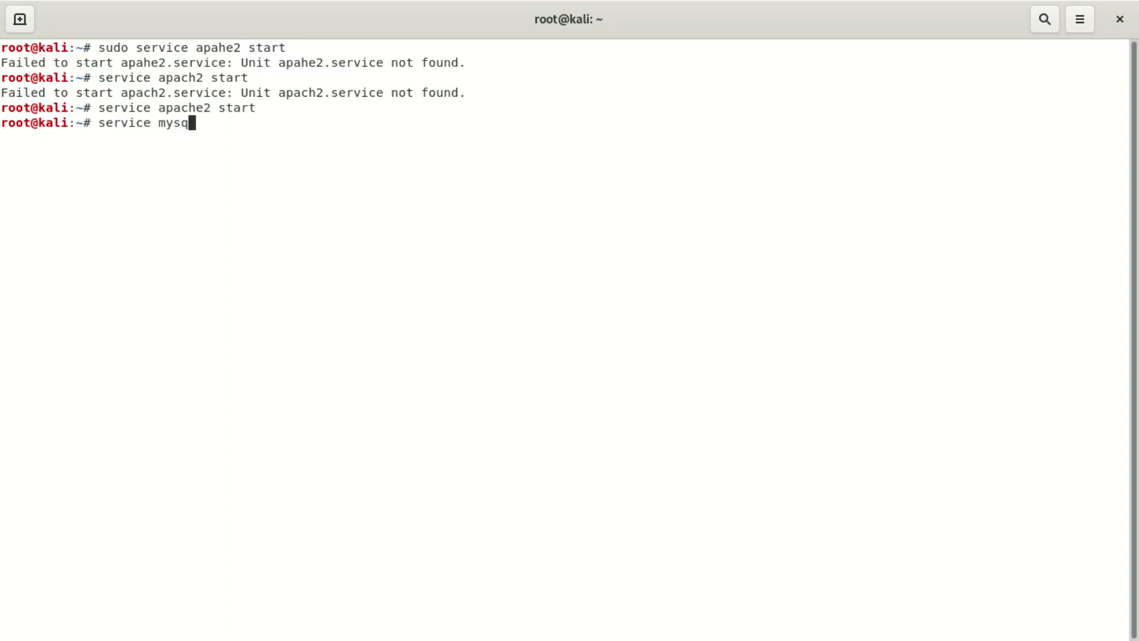
pyautogui.write('l st')
pyautogui.write('art')
# Step: Run 'service mysql start' at the root prompt
pyautogui.press('Return')
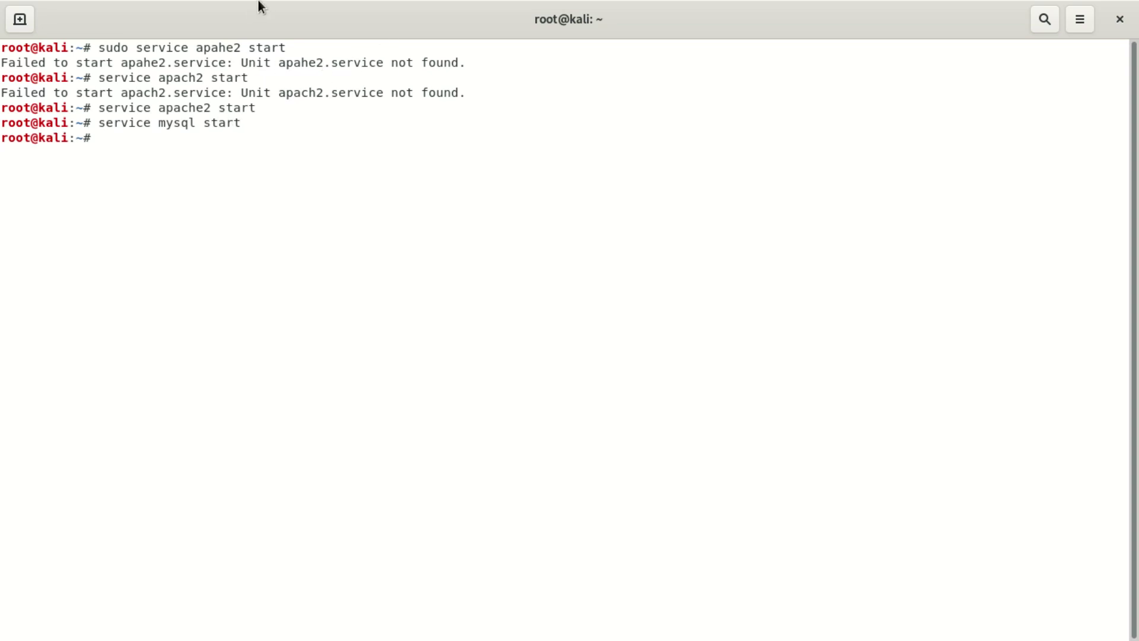
# Step: Restore the maximized terminal window and close it
pyautogui.doubleClick(691, 25)
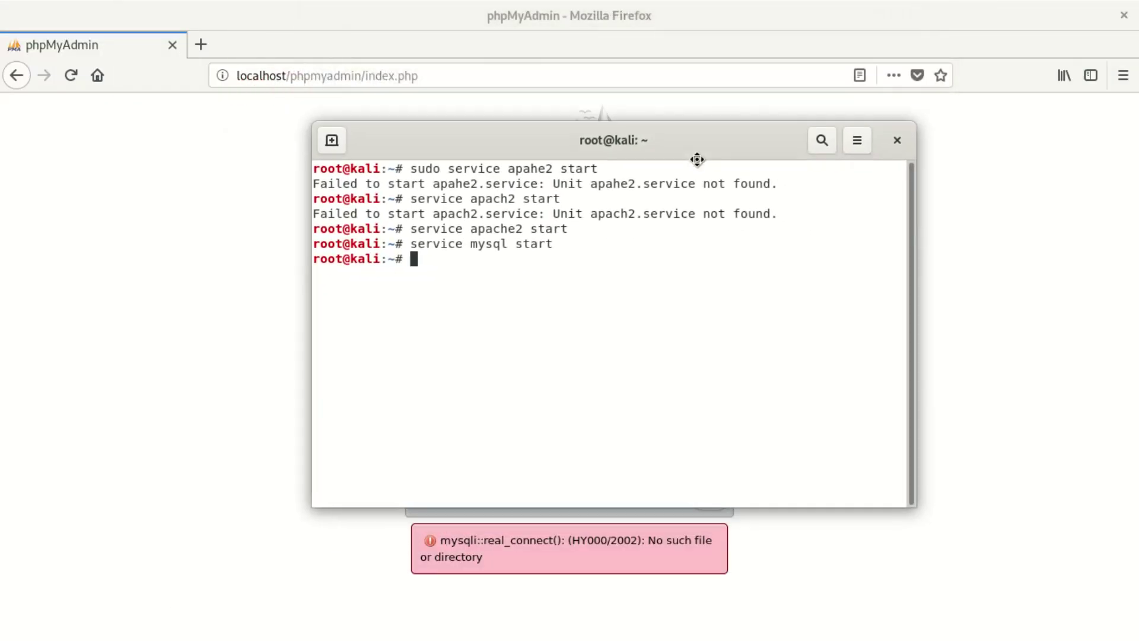
pyautogui.click(851, 133)
pyautogui.moveTo(268, 75)
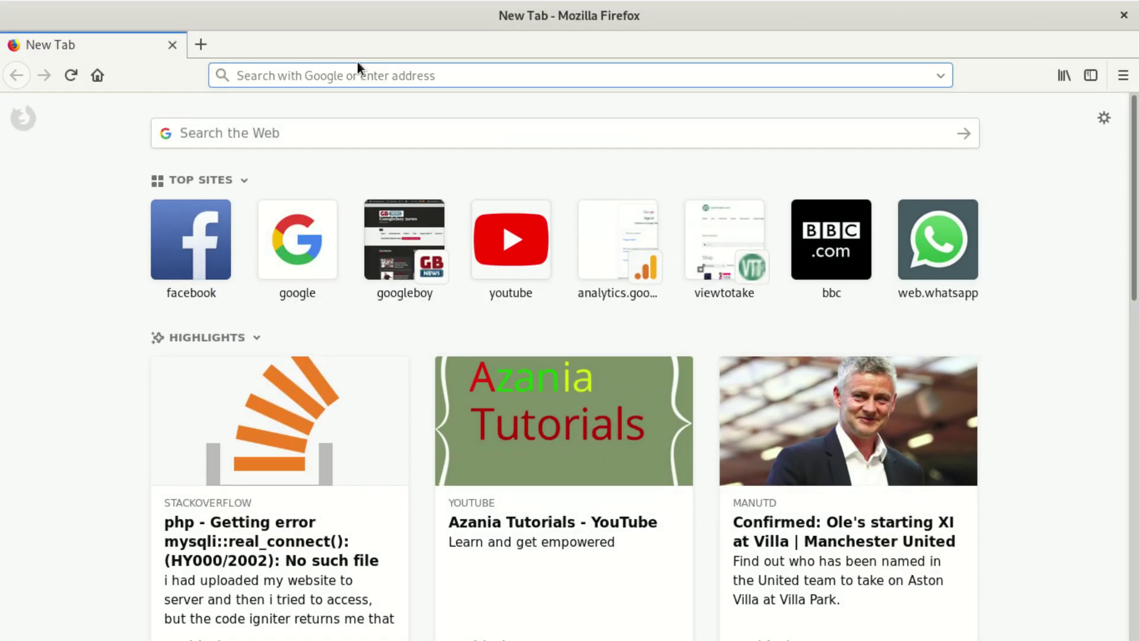
pyautogui.write('12')
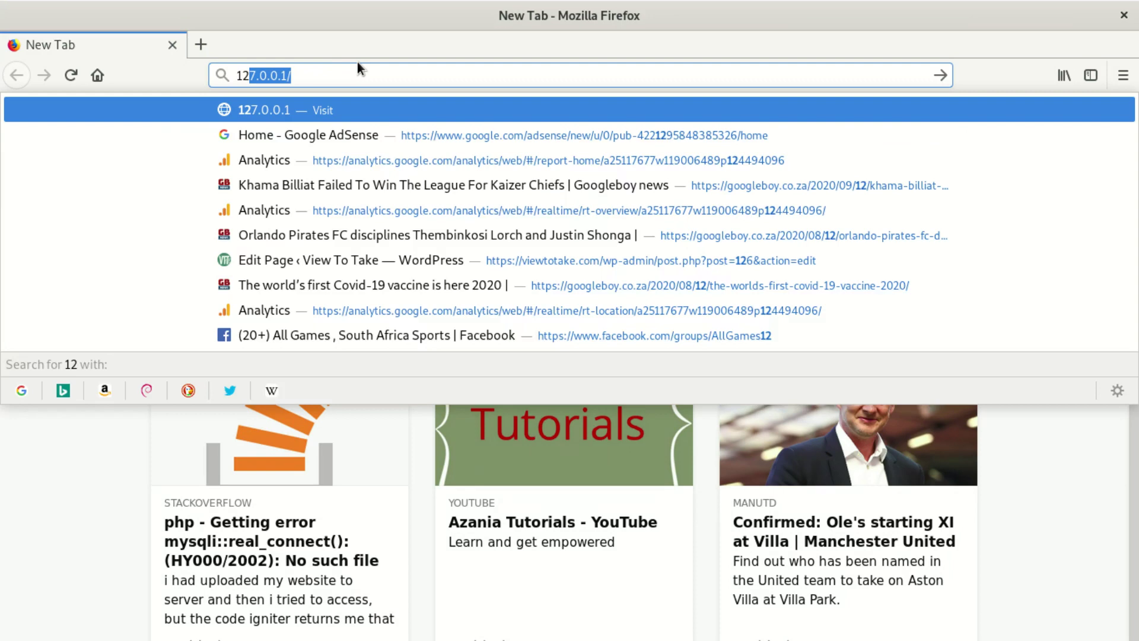
pyautogui.write('7.')
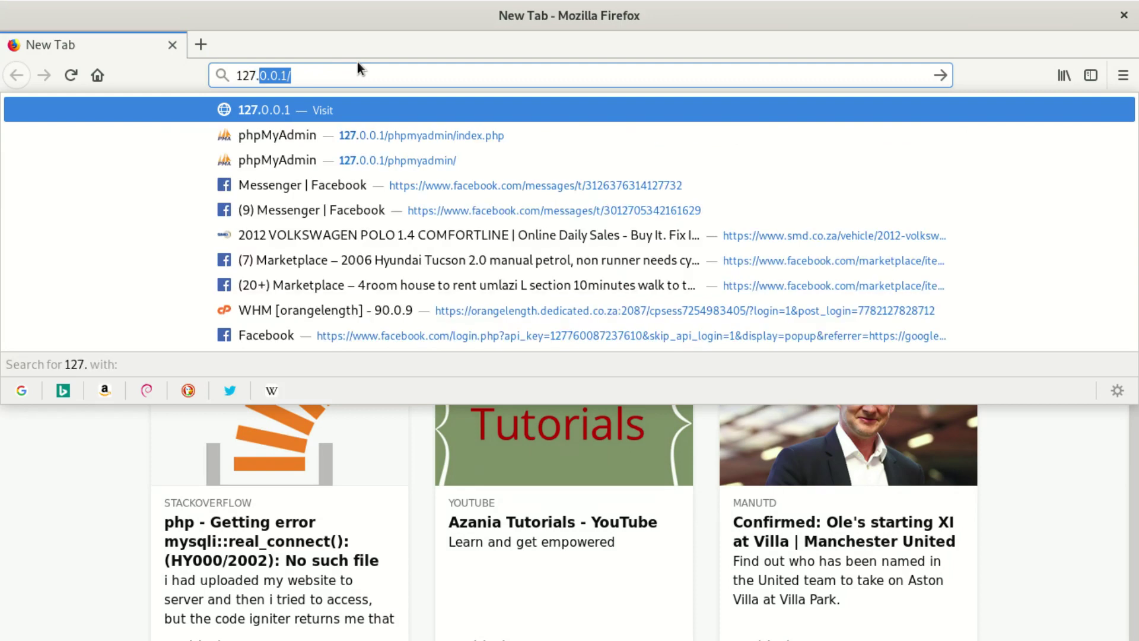
pyautogui.write('0.0.1')
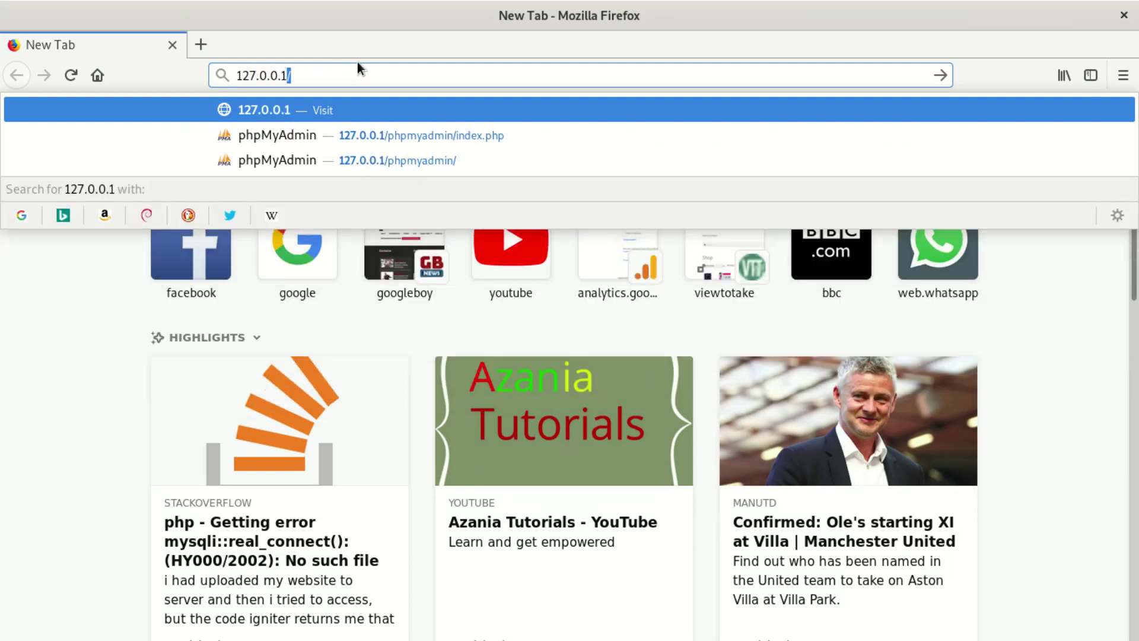
# Step: Load 127.0.0.1/phpmyadmin from the address bar to reach a clean login page
pyautogui.press('Return')
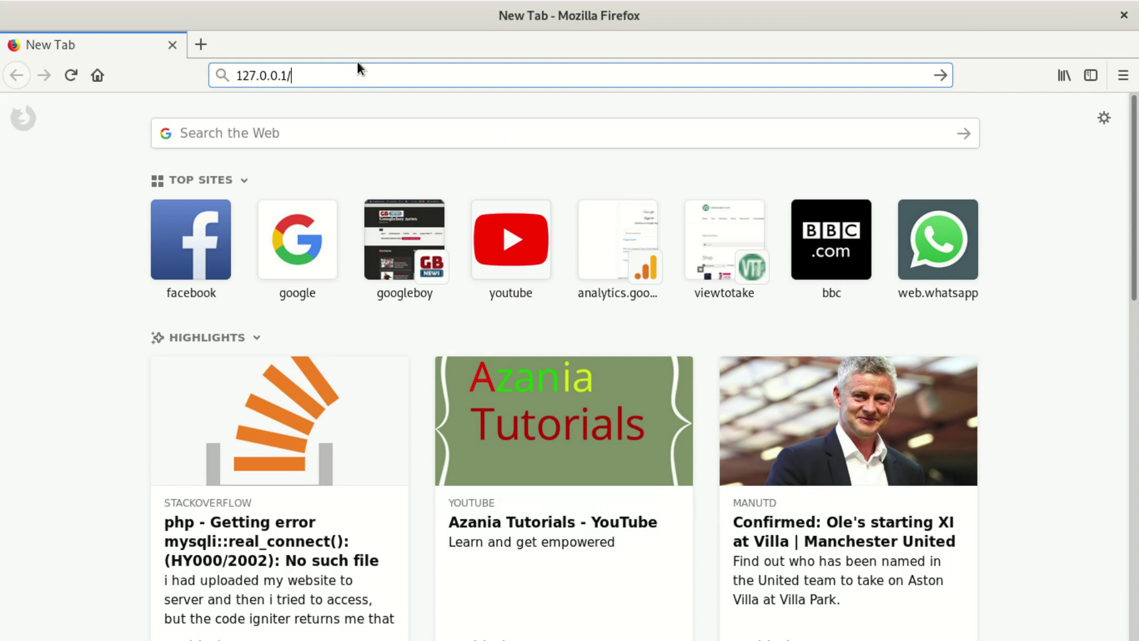
pyautogui.write('ph')
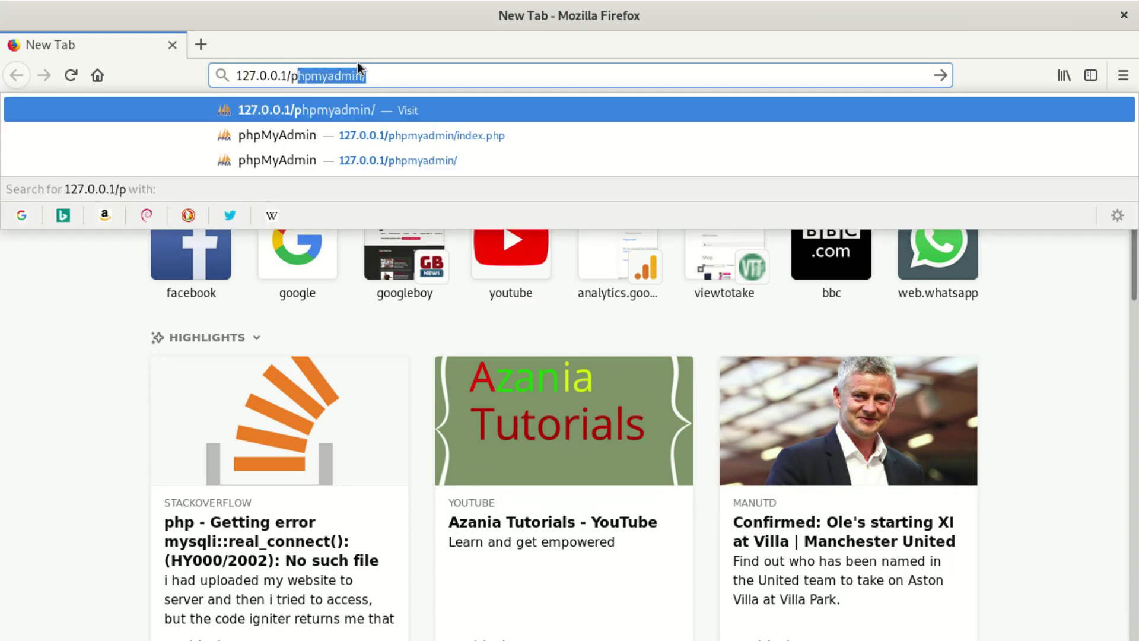
pyautogui.write('pmyadmin')
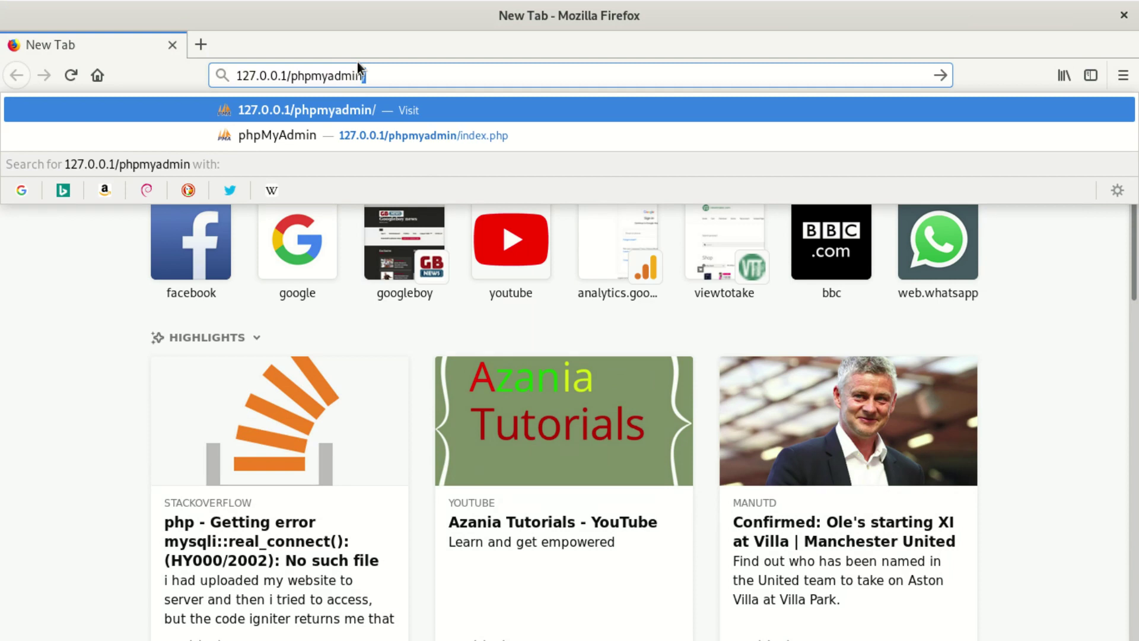
pyautogui.press('Return')
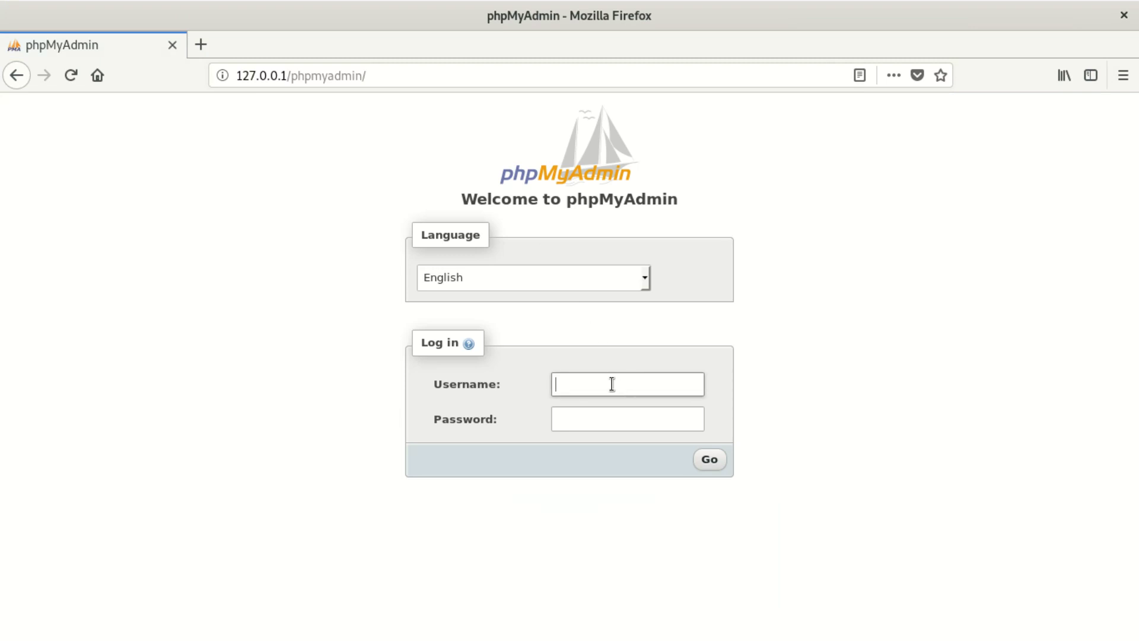
pyautogui.write('mus')
pyautogui.write('a')
# Step: Submit the username and password with Go to reach the server dashboard
pyautogui.click(605, 419)
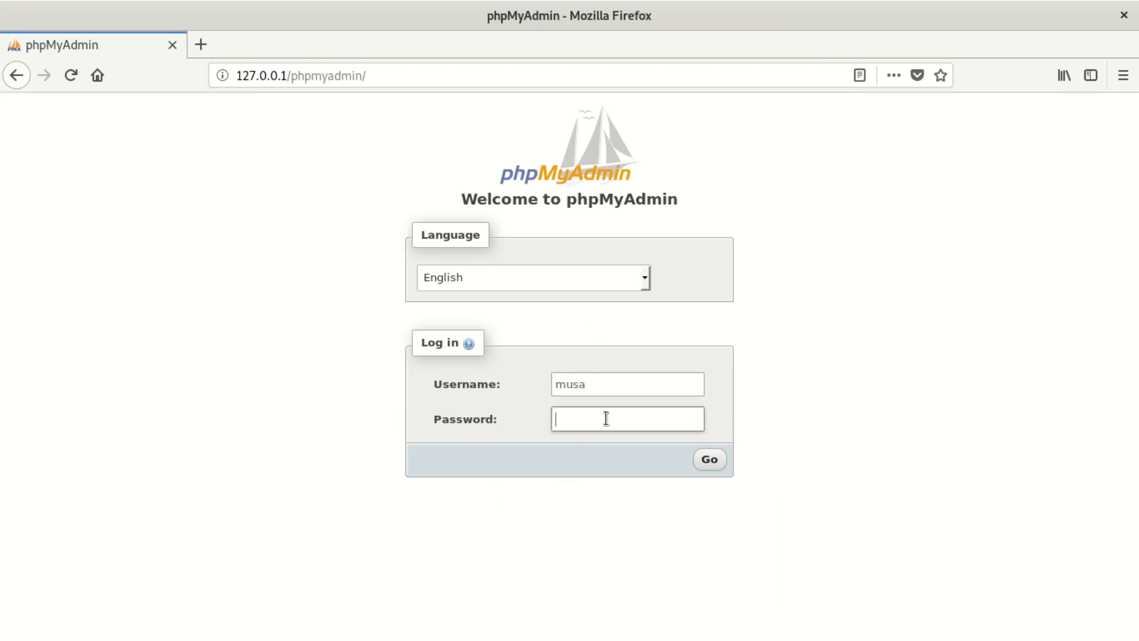
pyautogui.write('musa')
pyautogui.click(710, 459)
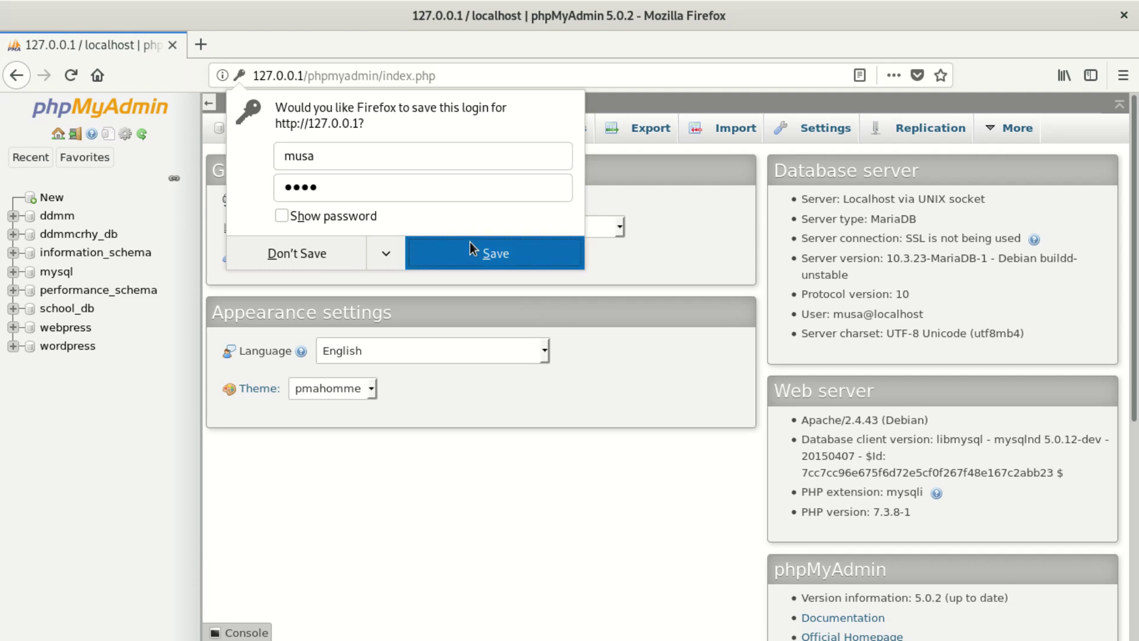
# Step: Save the login in Firefox and show ddmmcrhy_db's 58 tables in the Structure list
pyautogui.click(470, 242)
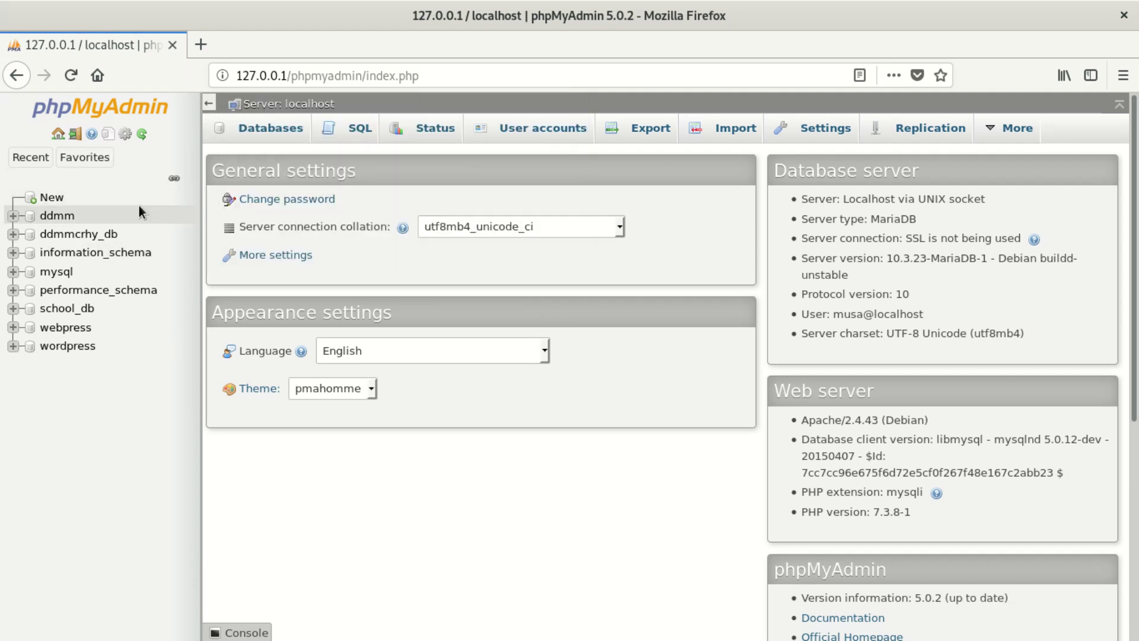
pyautogui.click(76, 233)
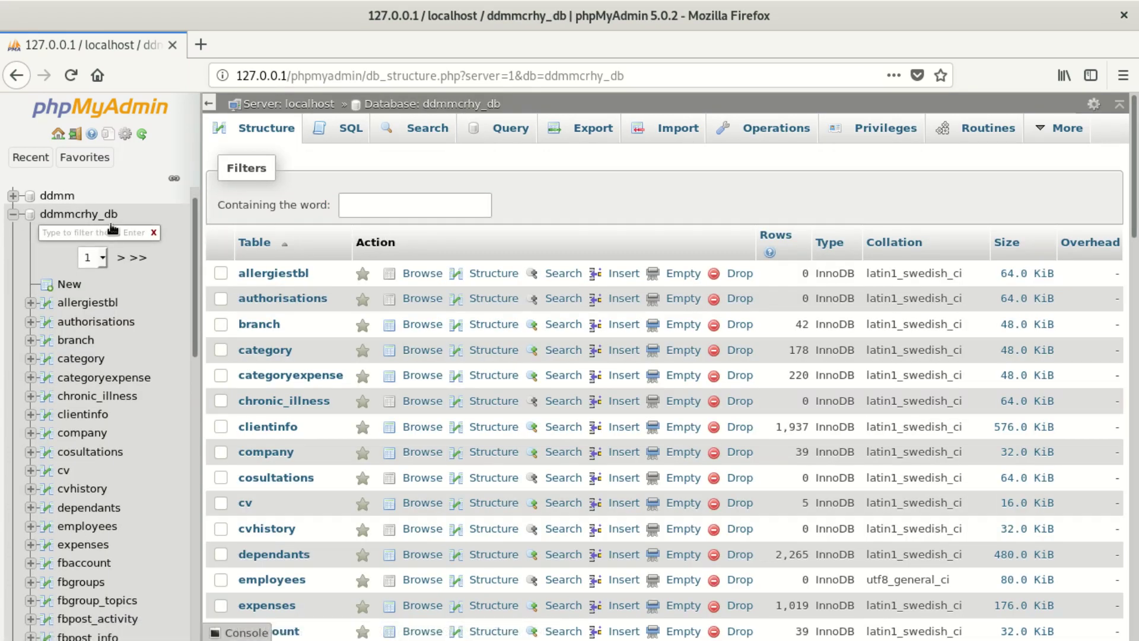
pyautogui.rightClick(44, 219)
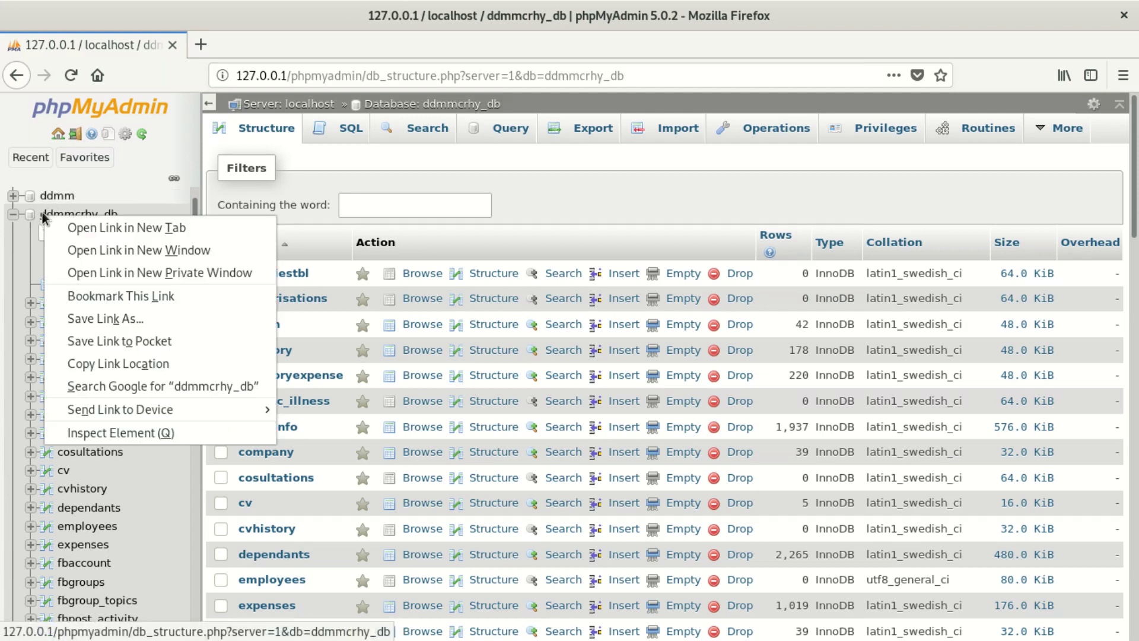
pyautogui.press('Escape')
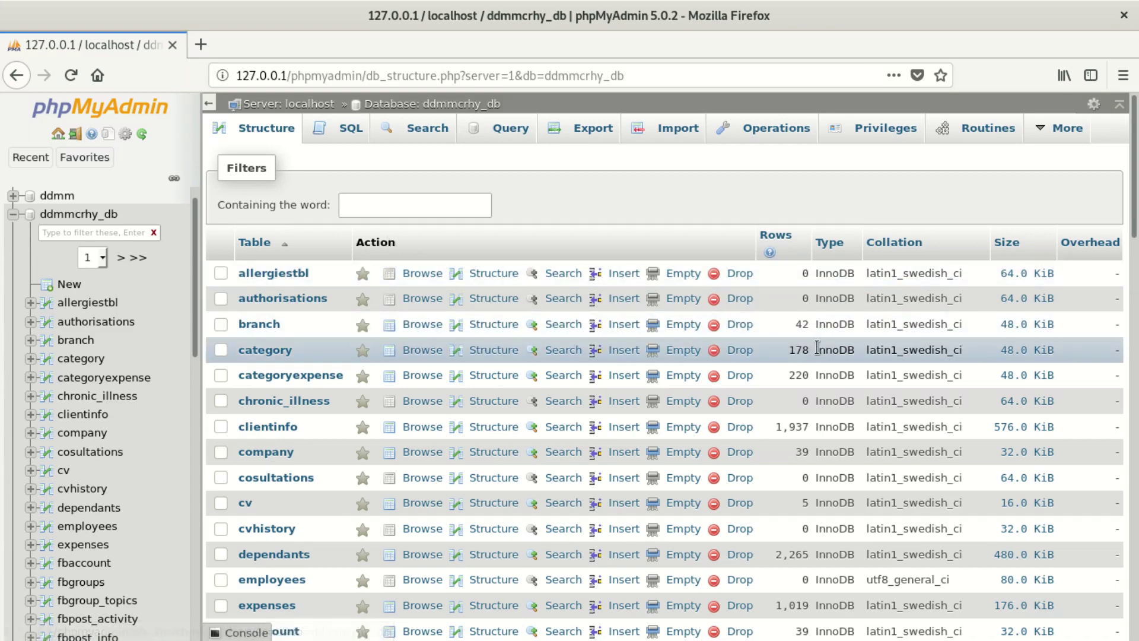
pyautogui.scroll(-3, 559, 395)
pyautogui.scroll(-4, 534, 398)
pyautogui.scroll(-4, 502, 397)
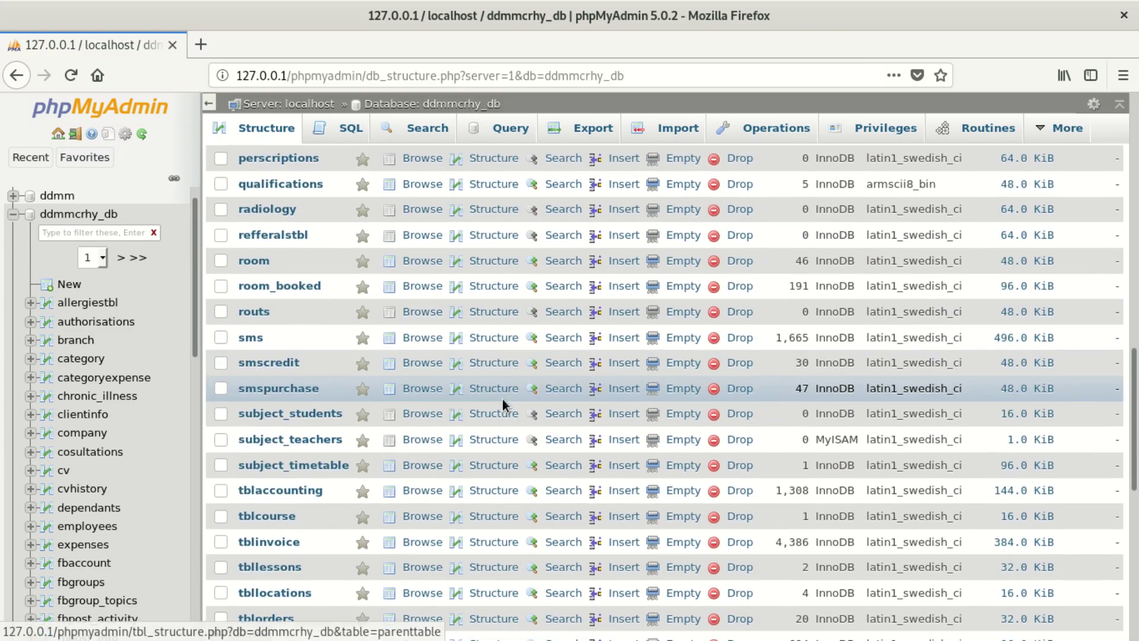
pyautogui.scroll(-4, 504, 402)
pyautogui.scroll(-3, 514, 403)
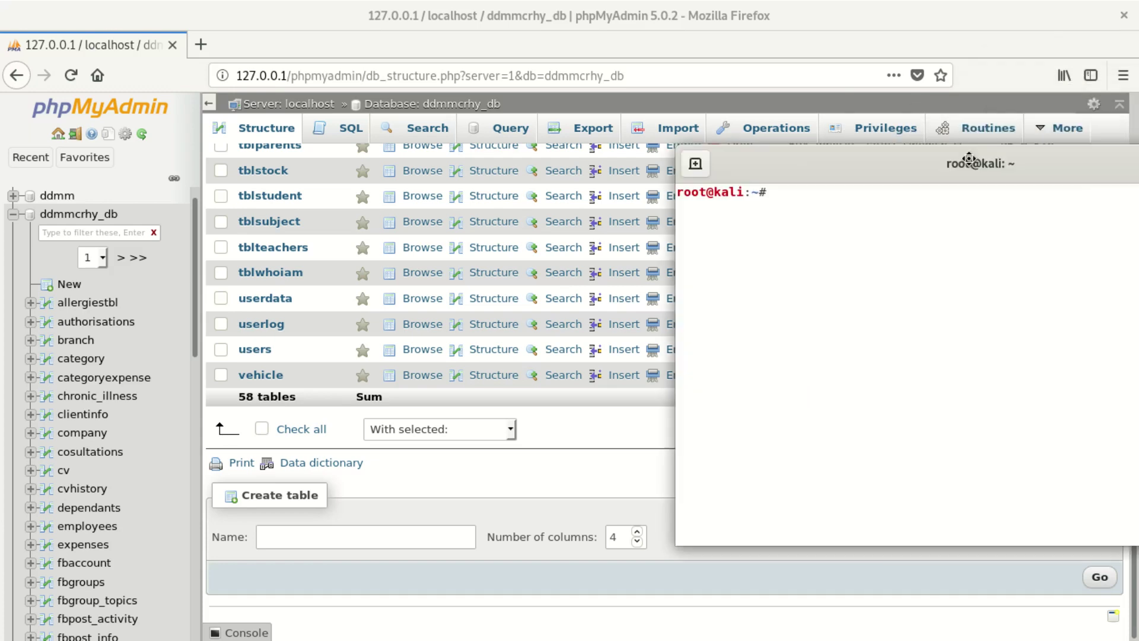
# Step: Run 'service mysql stop' in the maximized terminal
pyautogui.moveTo(841, 148)
pyautogui.mouseDown()
pyautogui.moveTo(472, 6)
pyautogui.moveTo(611, 102)
pyautogui.mouseUp()
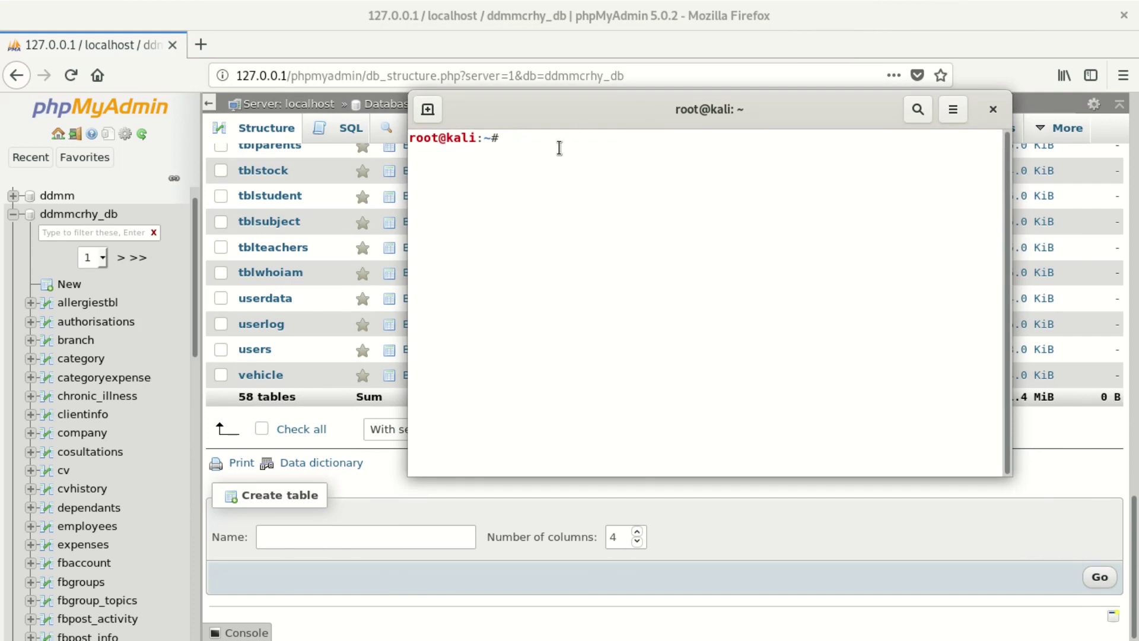
pyautogui.write('service ')
pyautogui.write('mys')
pyautogui.write('ql st')
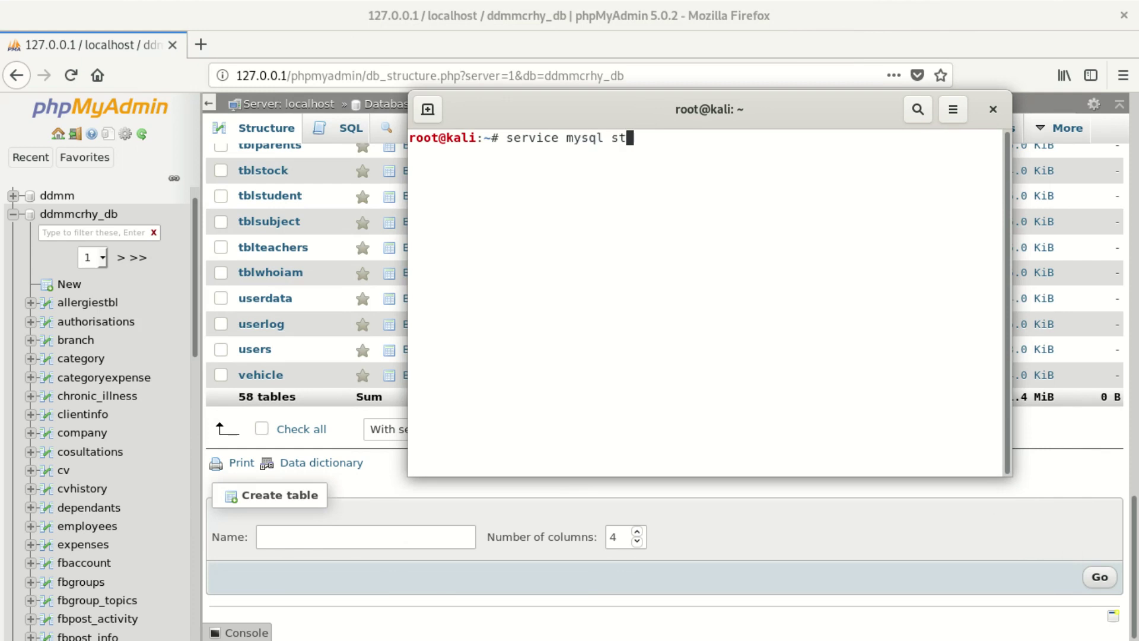
pyautogui.write('op')
pyautogui.press('Return')
# Step: Reload phpMyAdmin so it reports it cannot log in to the MySQL server
pyautogui.moveTo(564, 114); pyautogui.dragTo(623, 301)
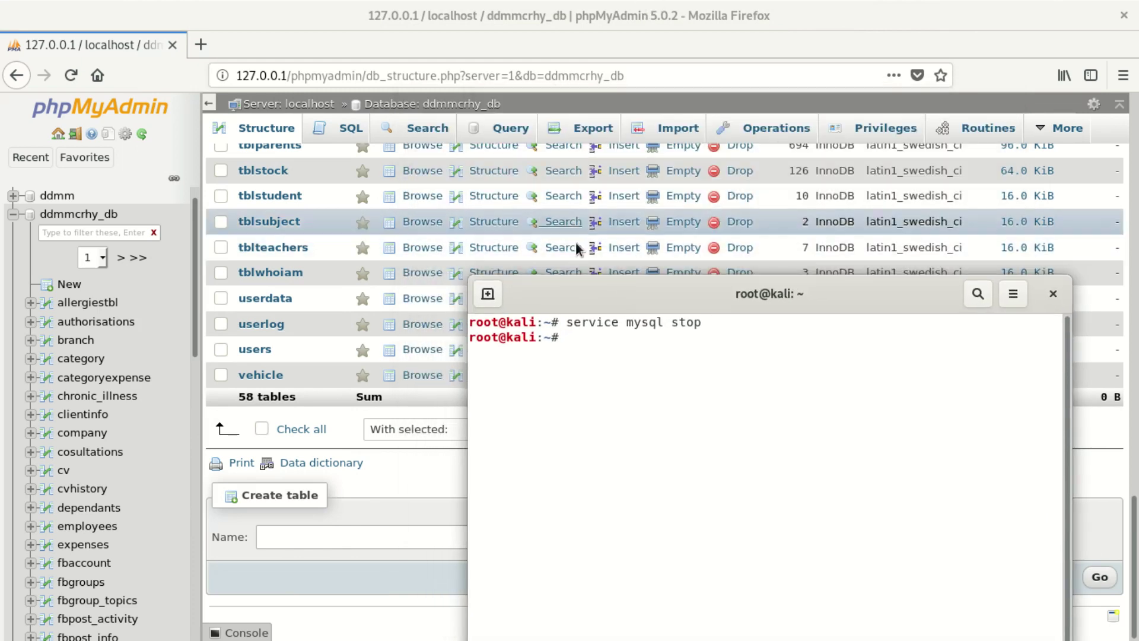
pyautogui.click(497, 76)
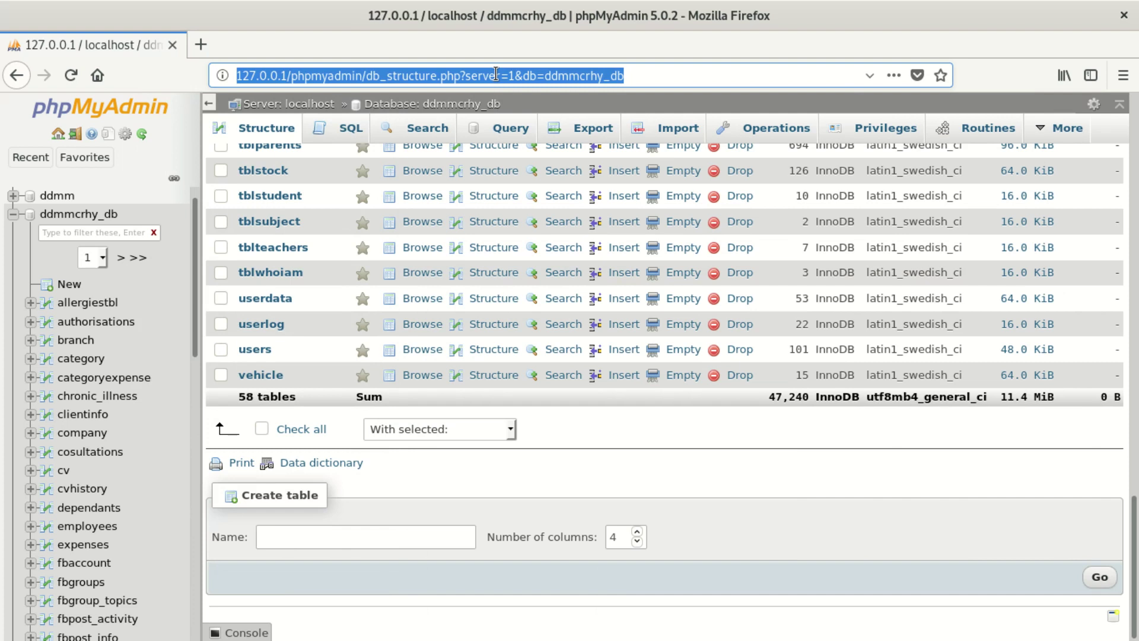
pyautogui.press('Return')
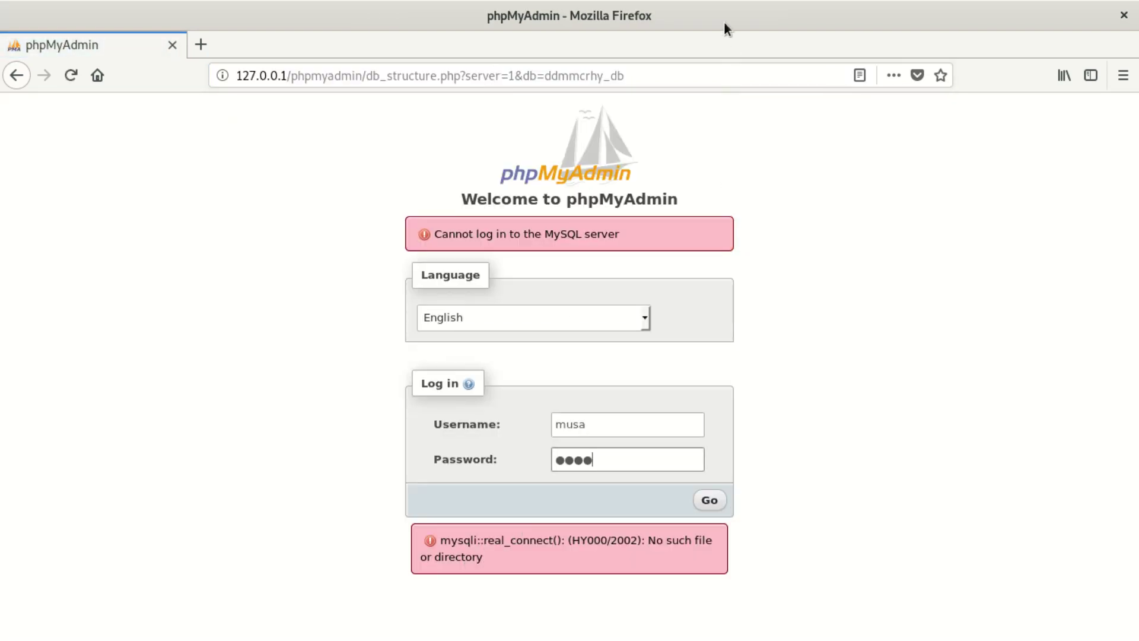
# Step: Place Firefox at the top left and the terminal on the right so both are visible
pyautogui.moveTo(727, 12); pyautogui.dragTo(713, 420)
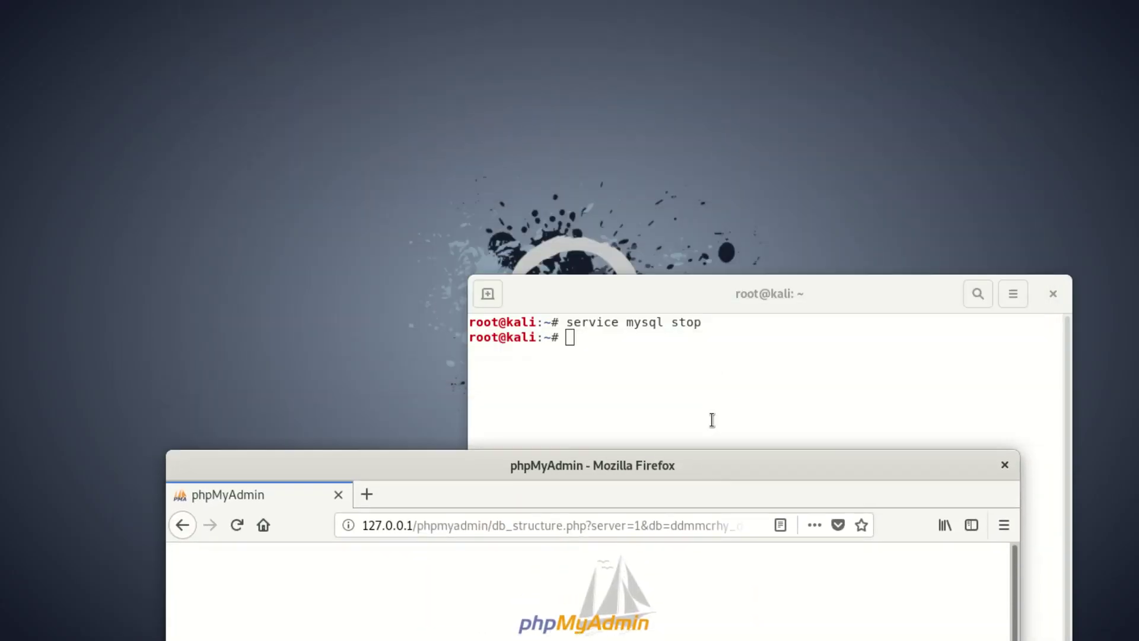
pyautogui.moveTo(665, 296)
pyautogui.mouseDown()
pyautogui.moveTo(538, 26)
pyautogui.moveTo(539, 3)
pyautogui.mouseUp()
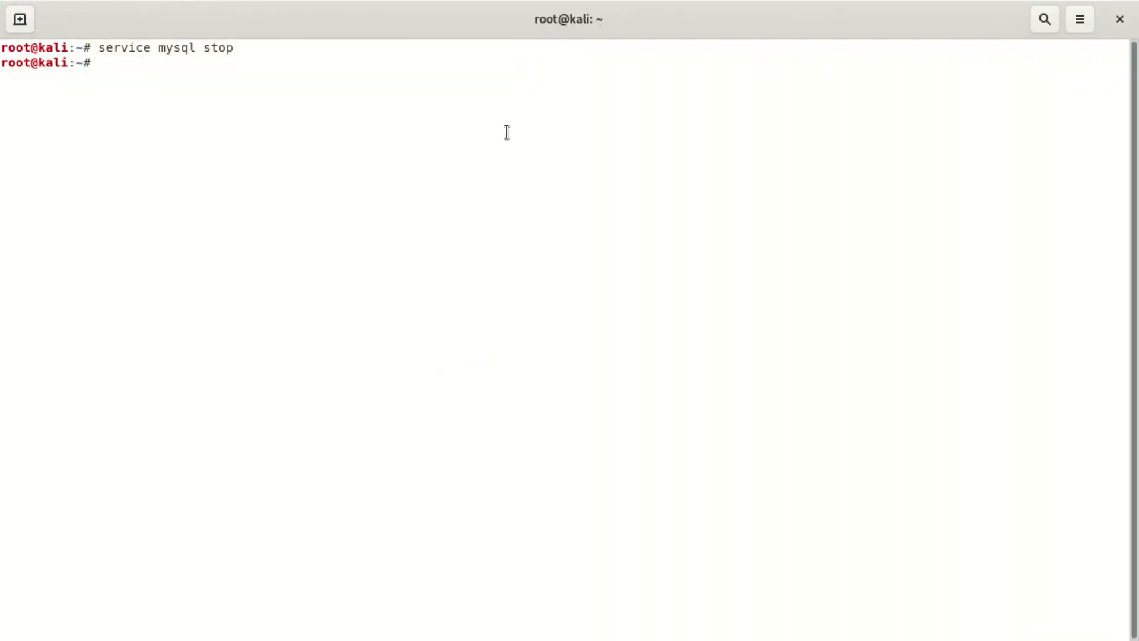
pyautogui.moveTo(461, 22); pyautogui.dragTo(832, 147)
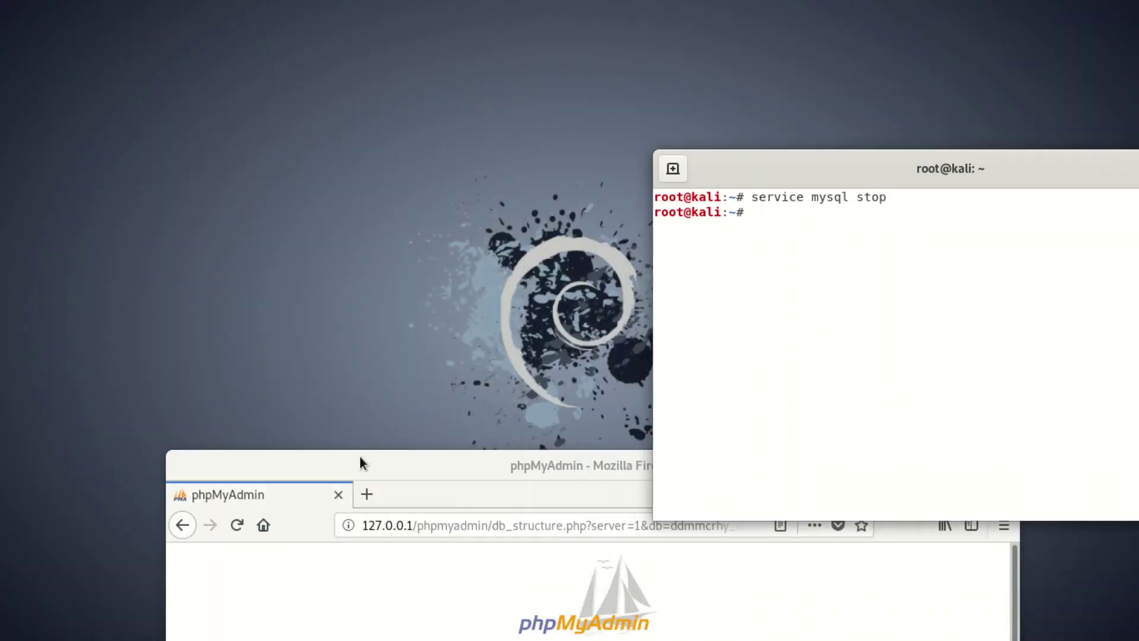
pyautogui.moveTo(361, 463)
pyautogui.mouseDown()
pyautogui.moveTo(385, 71)
pyautogui.moveTo(244, 51)
pyautogui.mouseUp()
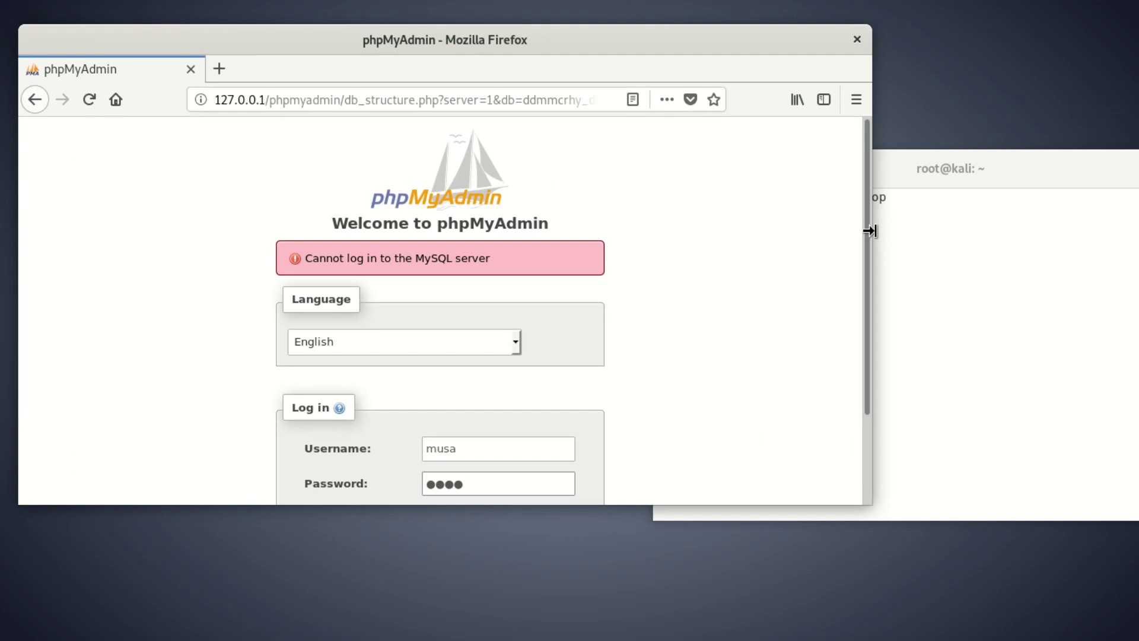
pyautogui.moveTo(868, 230); pyautogui.dragTo(645, 240)
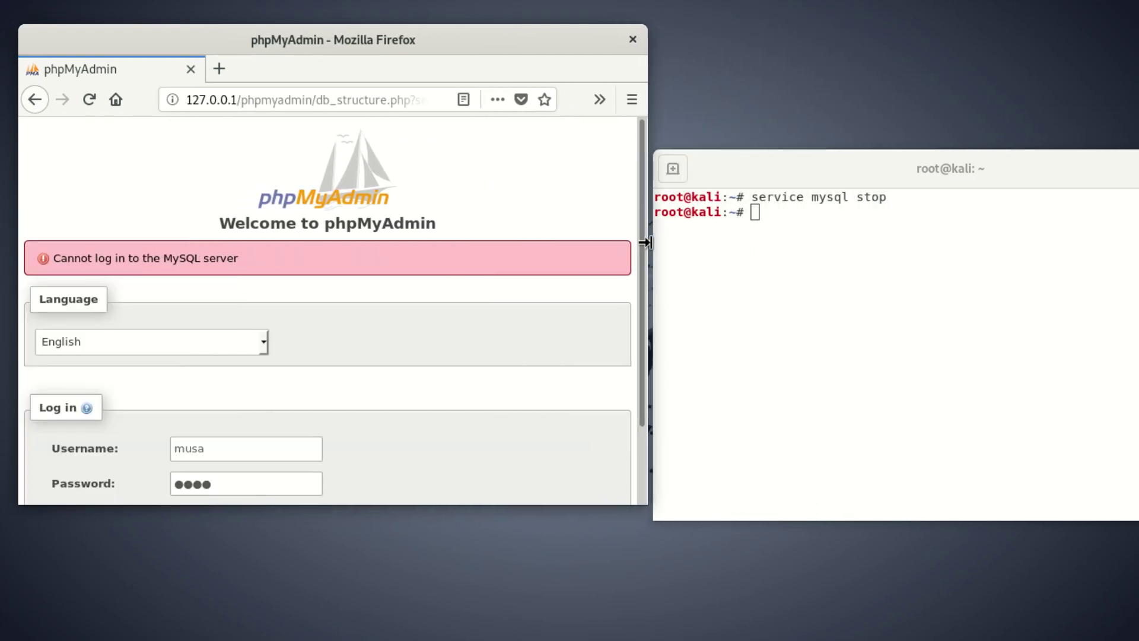
pyautogui.moveTo(824, 179); pyautogui.dragTo(821, 63)
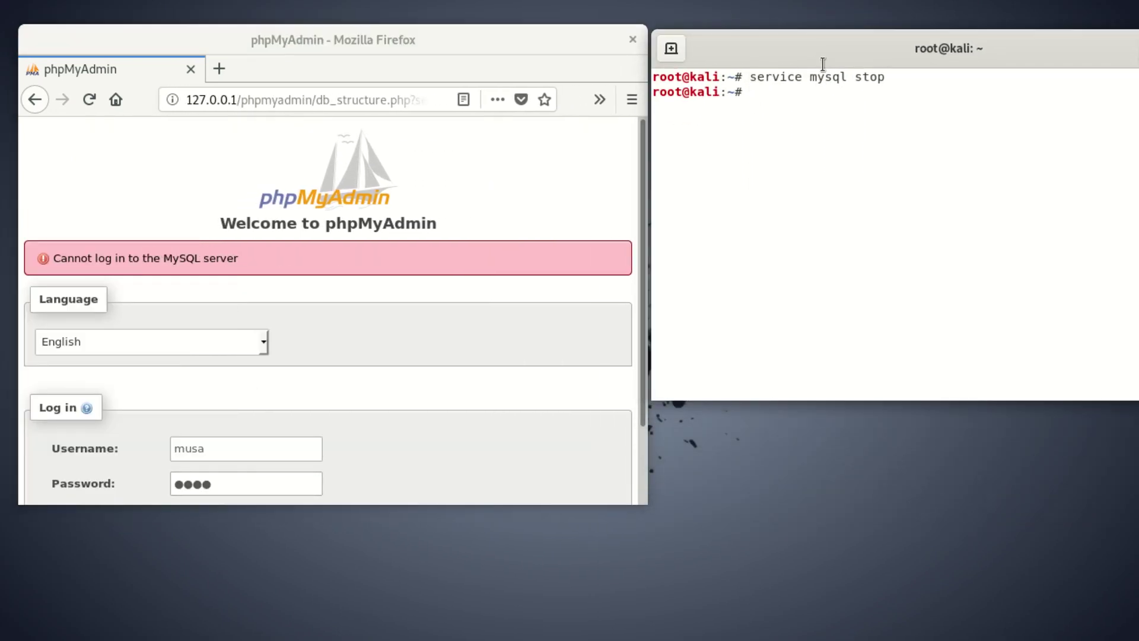
pyautogui.write('s')
pyautogui.write('ervice')
pyautogui.write(' my')
pyautogui.write('sql ')
pyautogui.write('s')
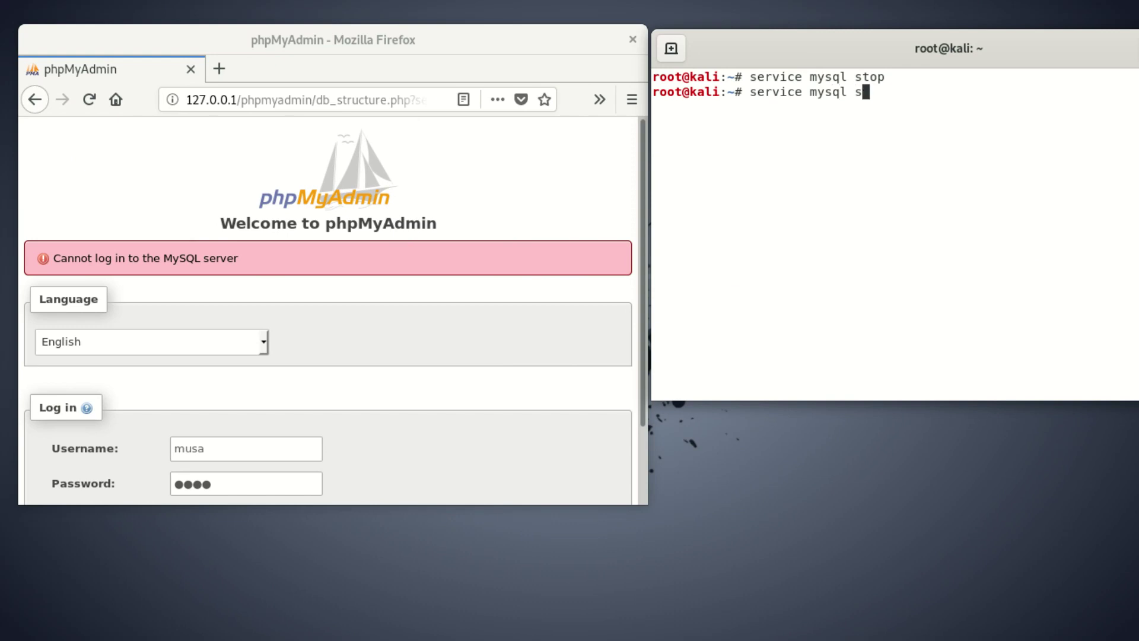
pyautogui.write('tart')
# Step: Run 'service mysql start' and return to the browser
pyautogui.press('Return')
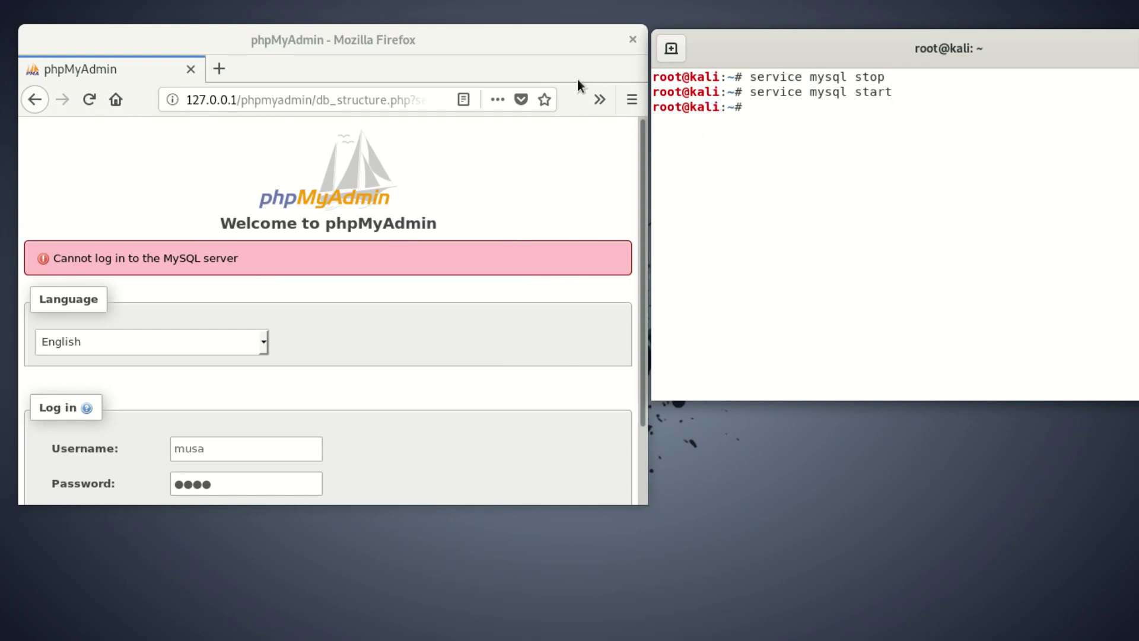
pyautogui.click(566, 40)
# Step: Reload the login page and submit Go to show the ddmmcrhy_db table list
pyautogui.click(407, 99)
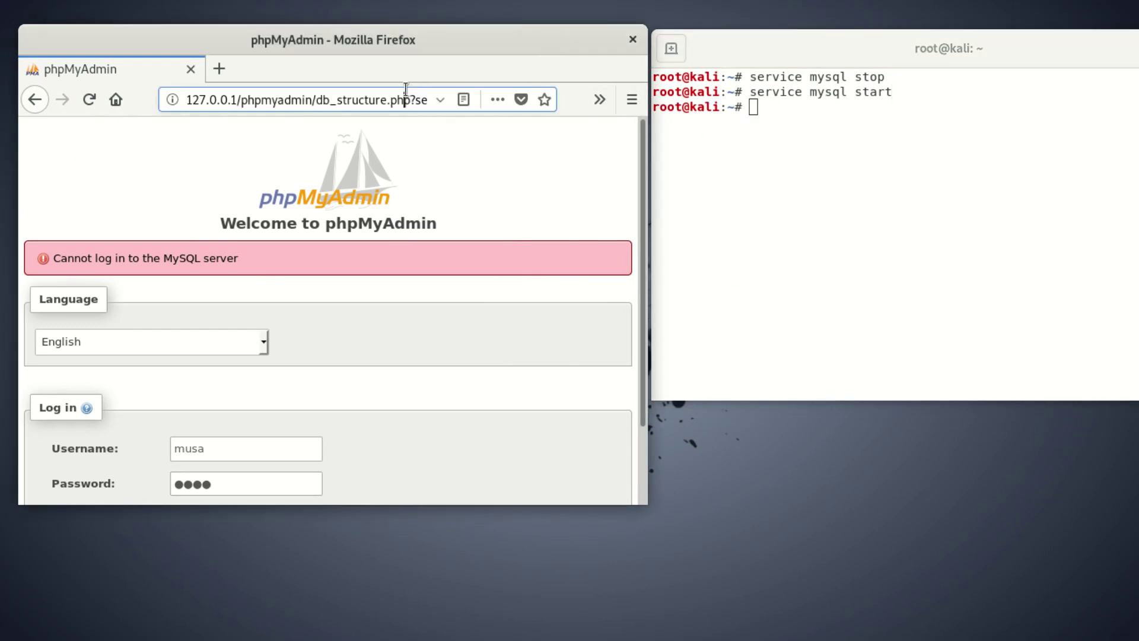
pyautogui.press('Return')
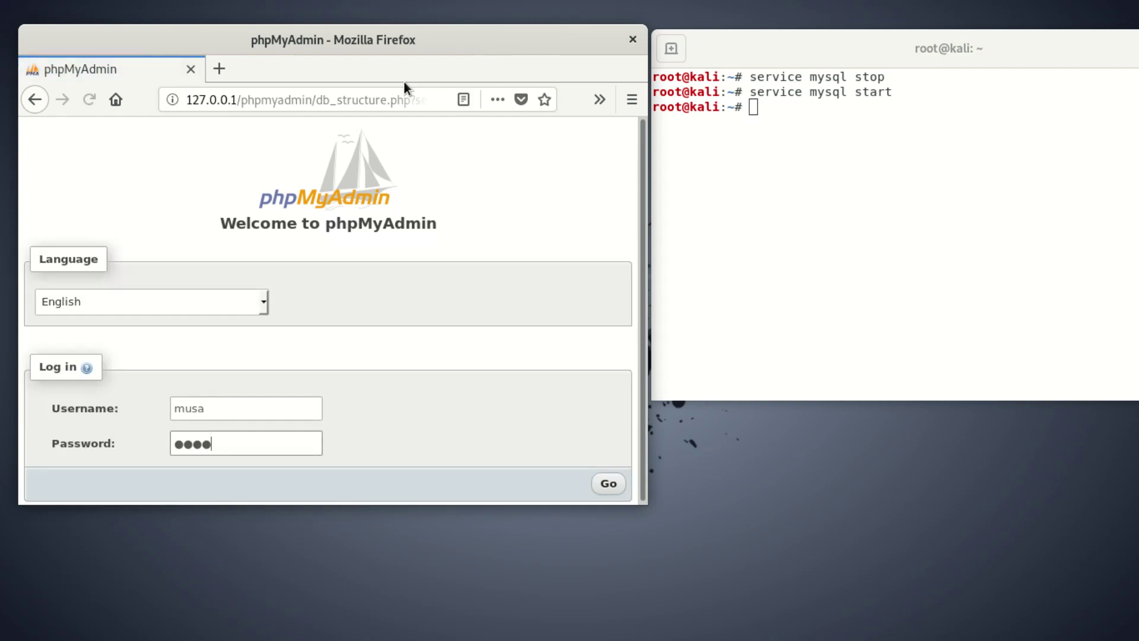
pyautogui.click(592, 481)
pyautogui.scroll(-2, 535, 392)
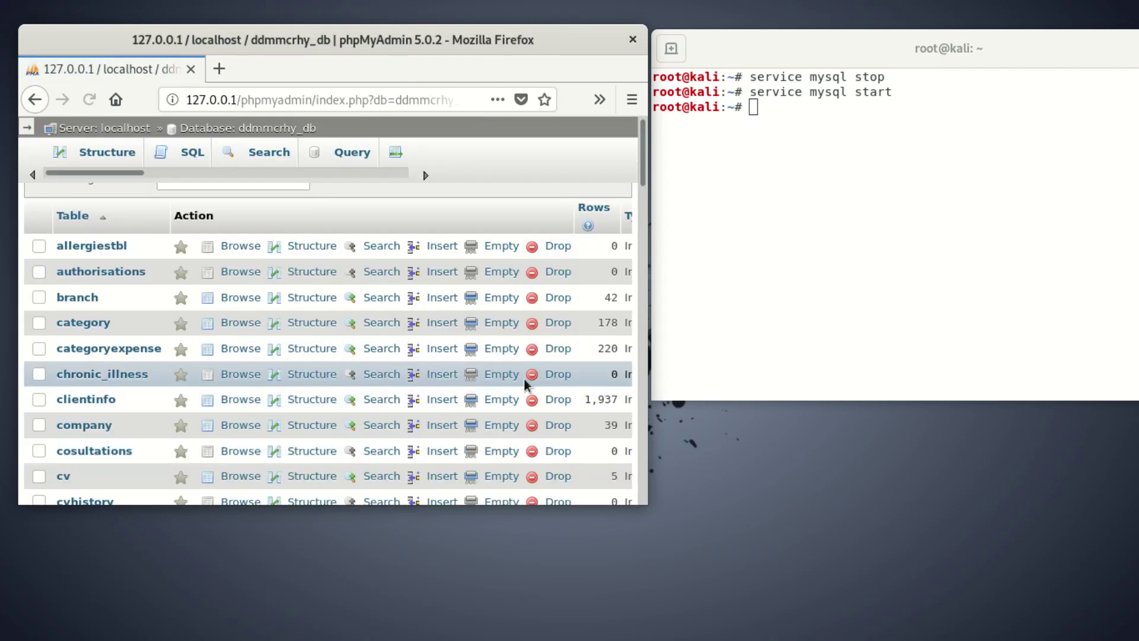
pyautogui.scroll(-3, 530, 383)
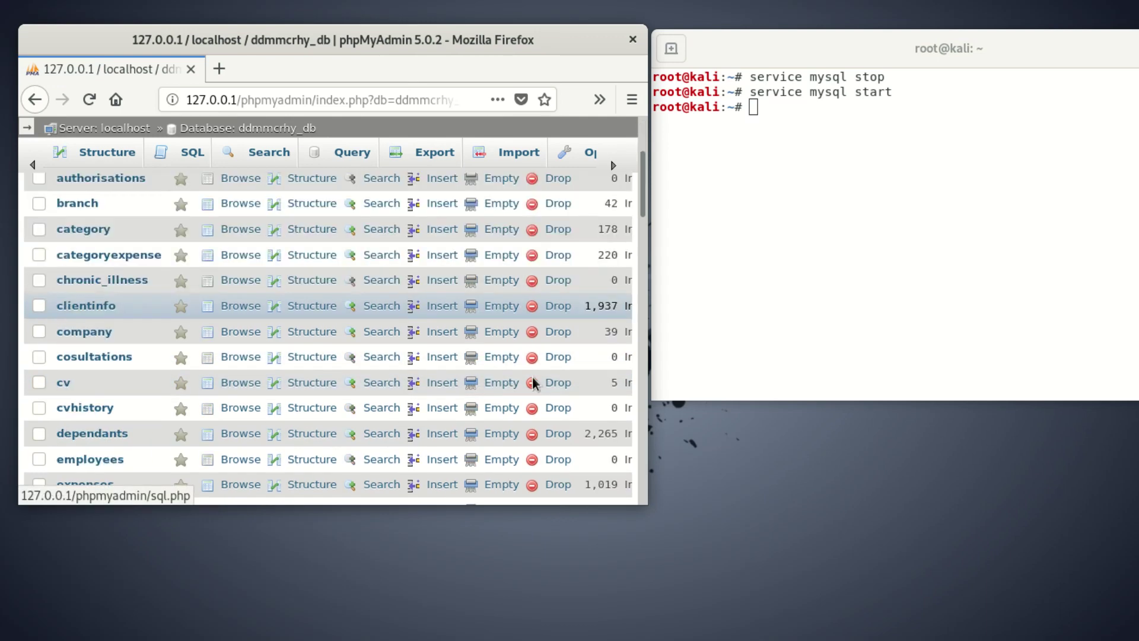
pyautogui.scroll(-8, 532, 383)
pyautogui.scroll(-2, 546, 318)
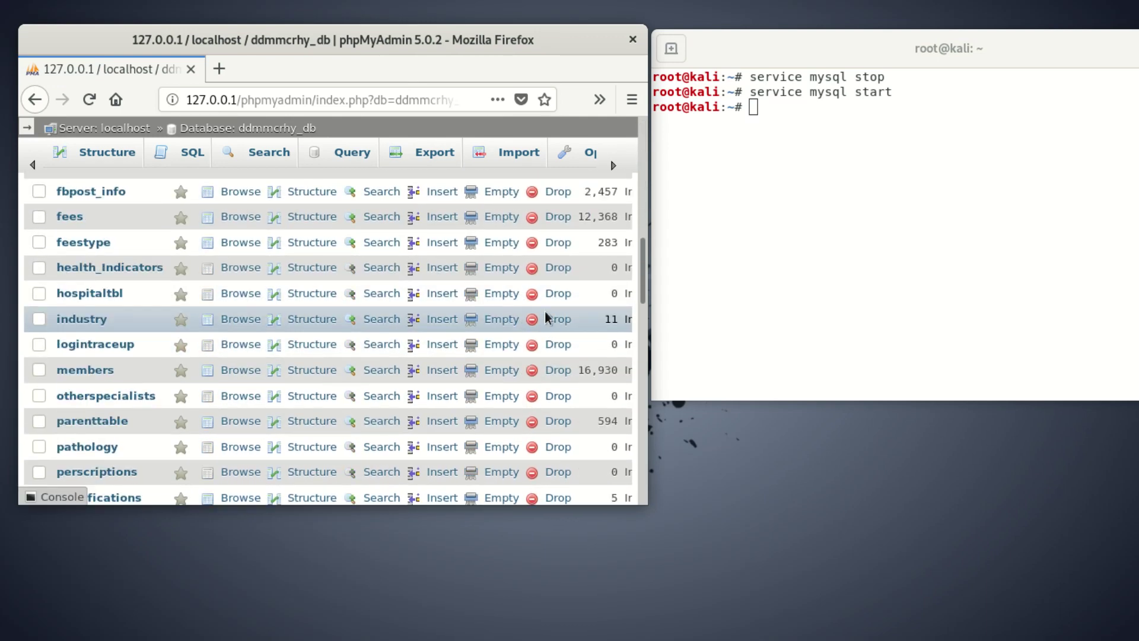